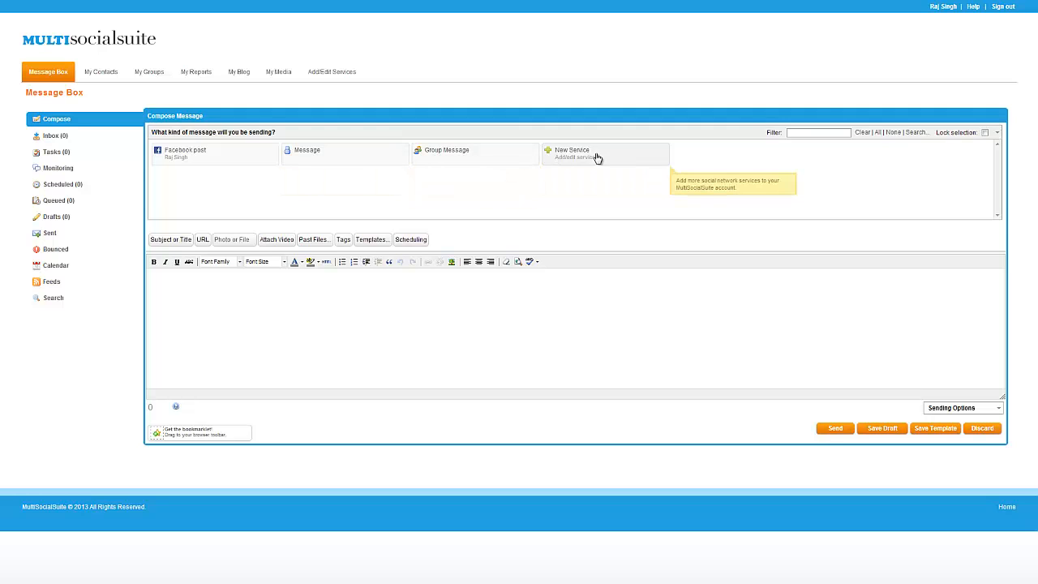
- Add the Twitter publishing service, authorize MultiSocialSuite to use the account, and save its settings with Priority Inbox Only alerts
left_click(332, 77)
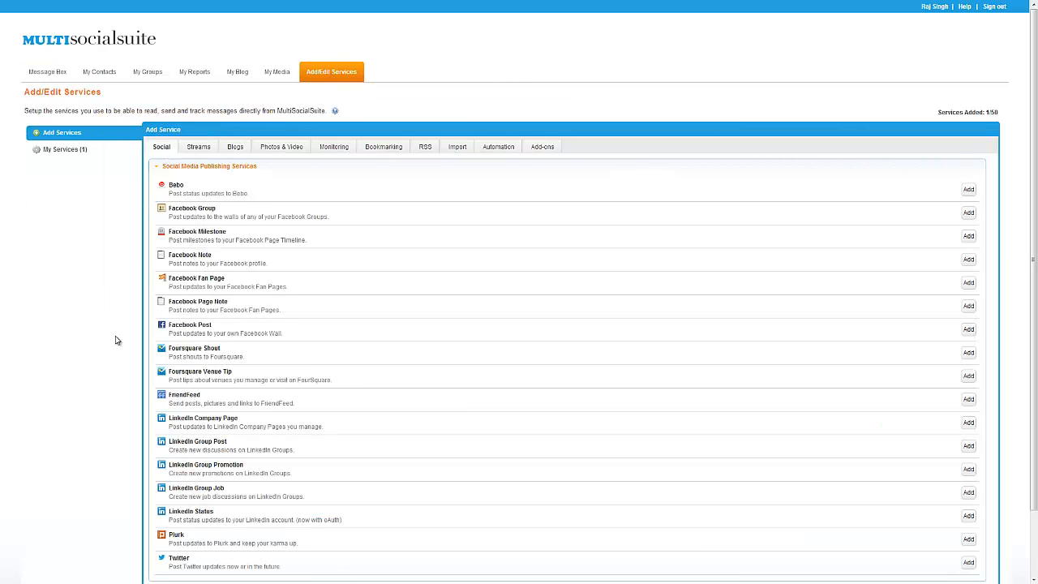
scroll(116, 341, "down", 2)
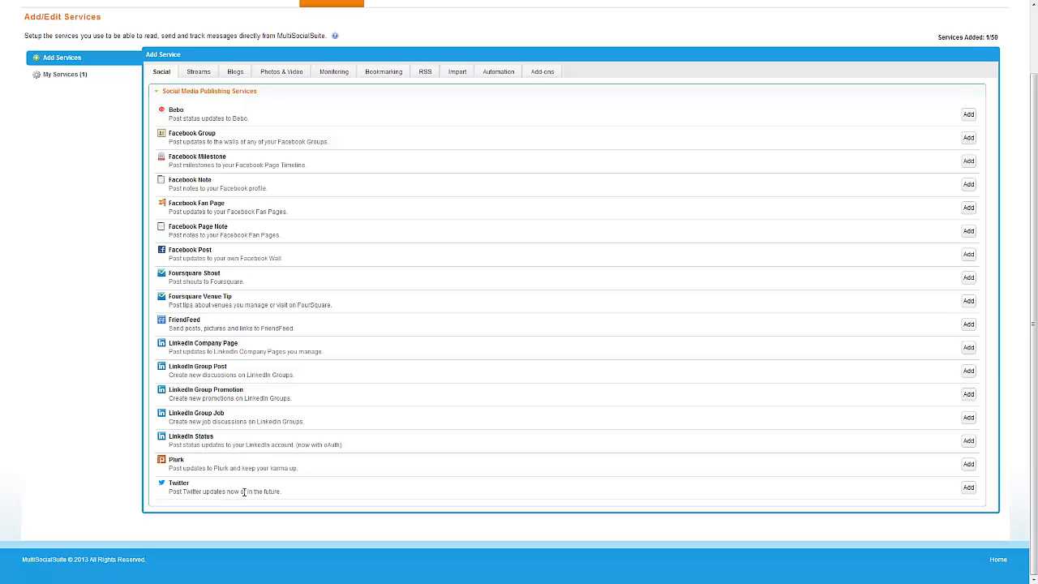
left_click(969, 489)
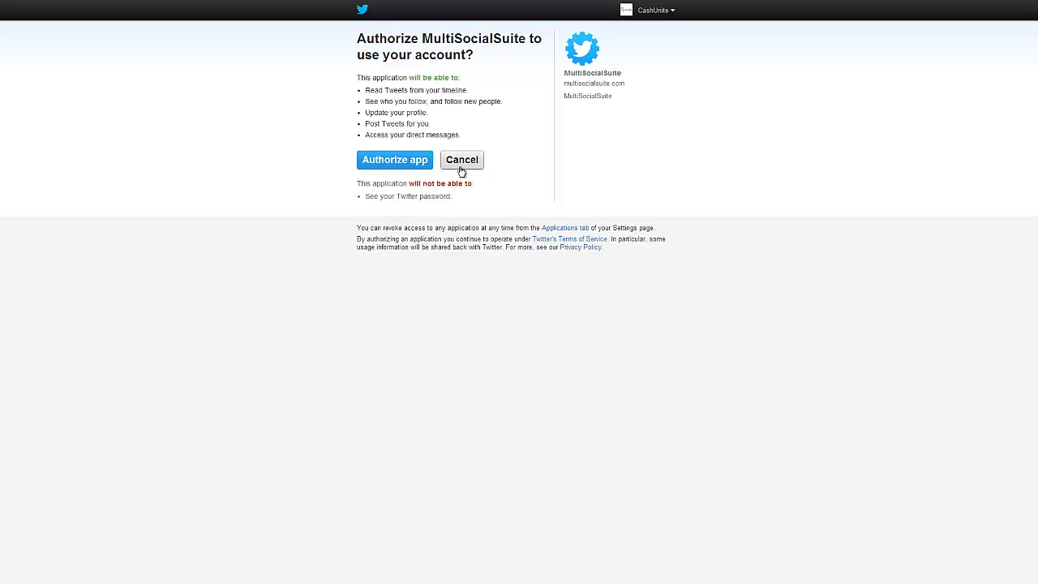
left_click(383, 168)
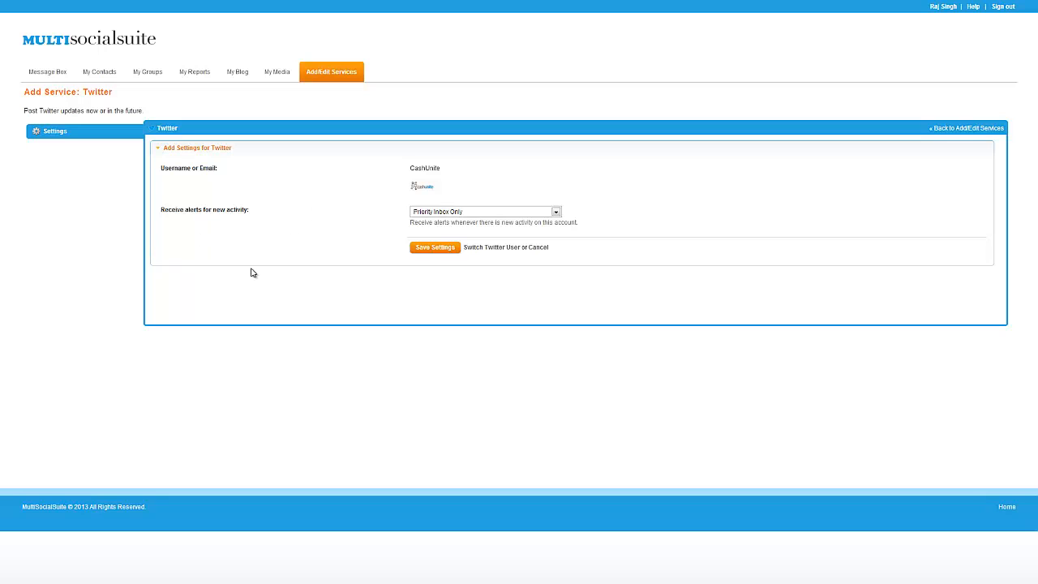
left_click(426, 248)
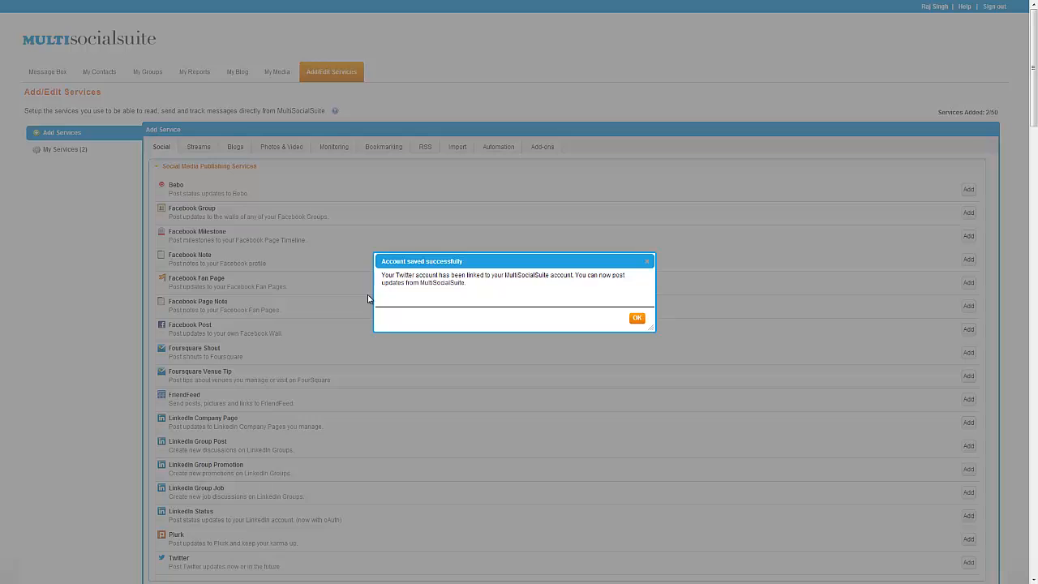
left_click(638, 320)
scroll(92, 366, "down", 2)
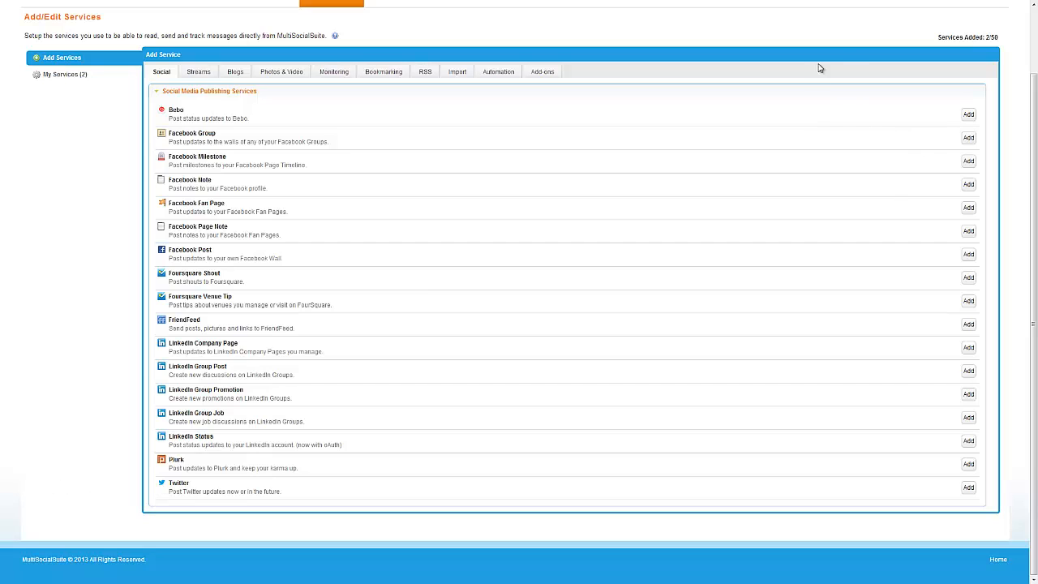
mouse_move(986, 37)
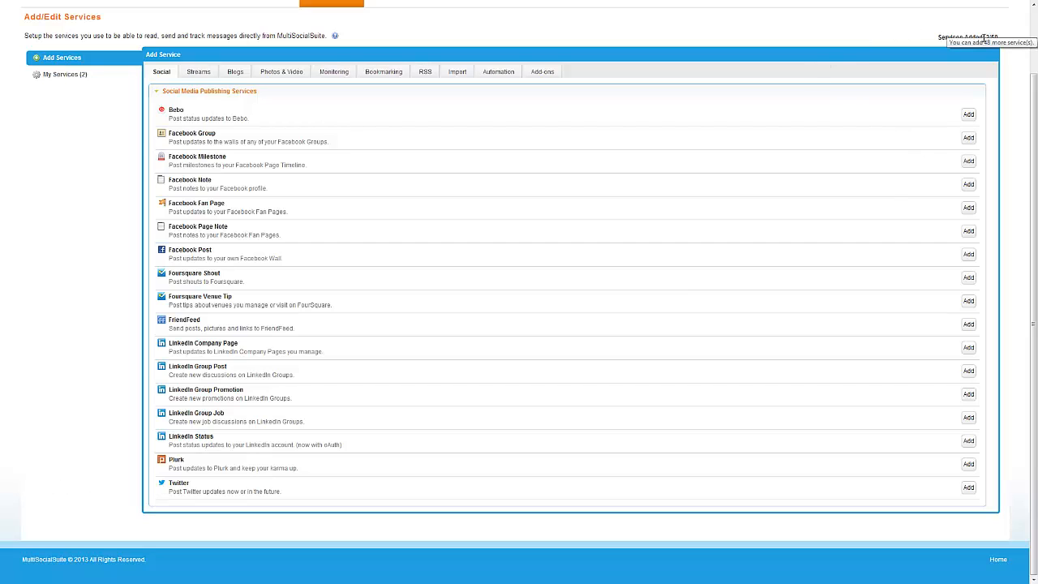
key("F11")
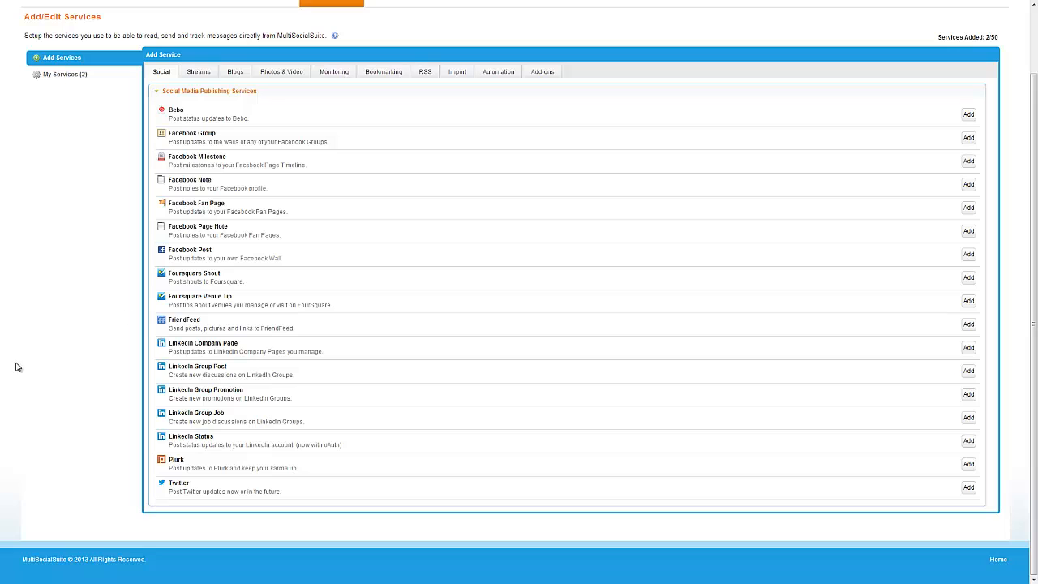
- Add a Twitter Stream service, authorize access to the Twitter account, and save it with the Home Feed stream type
left_click(198, 71)
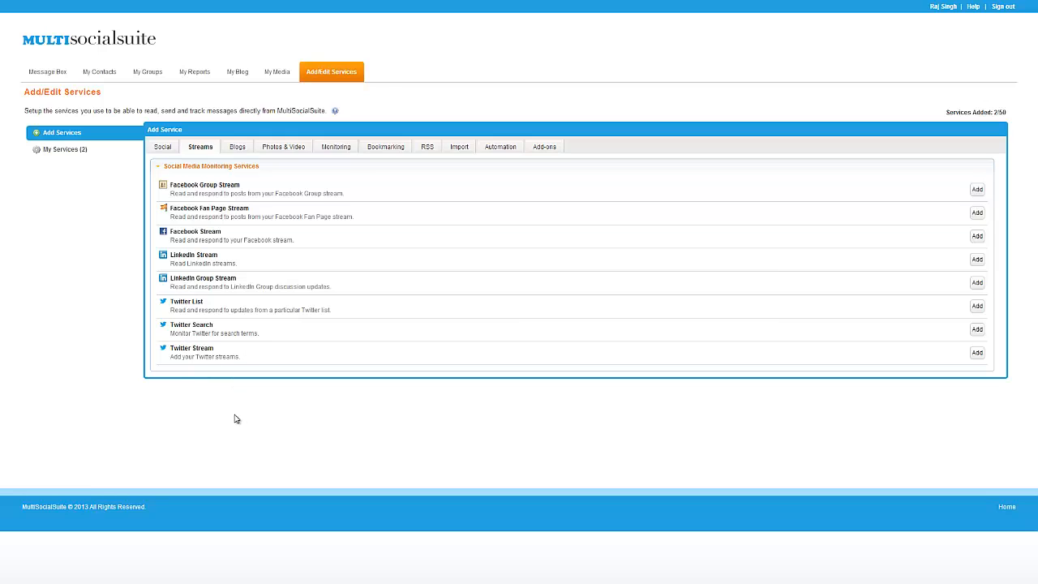
left_click(977, 355)
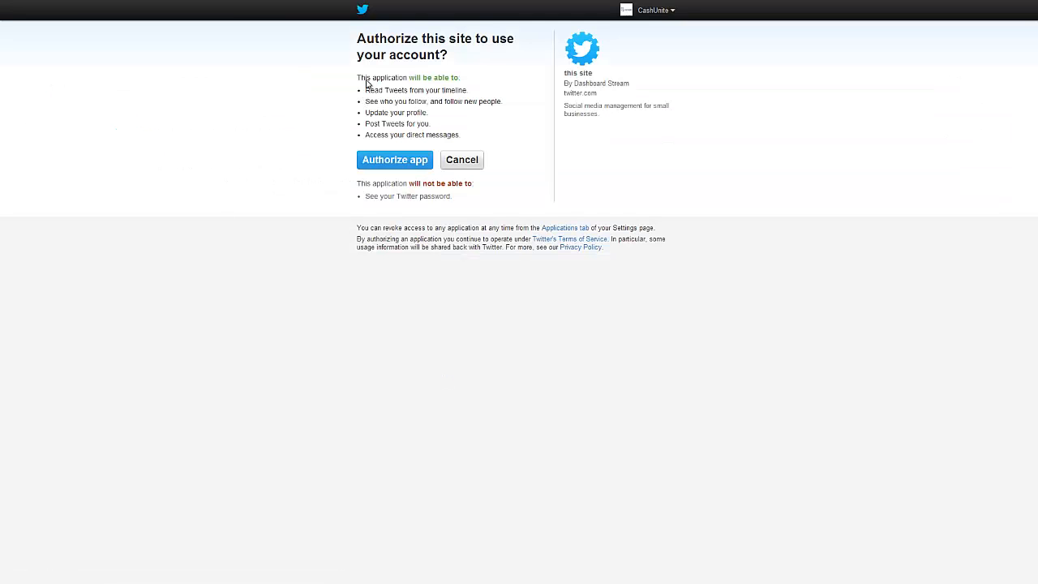
left_click(389, 162)
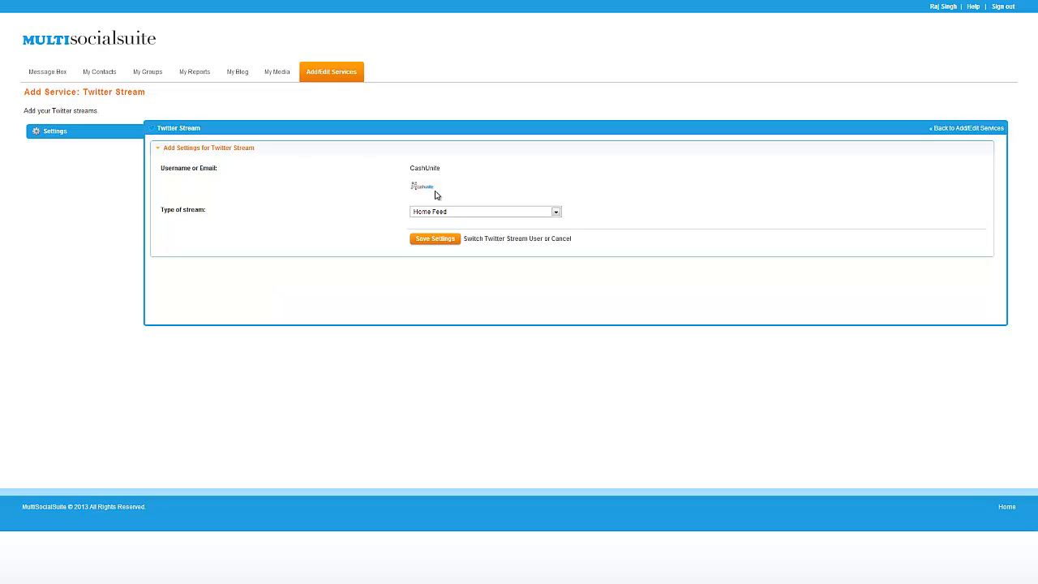
left_click(429, 241)
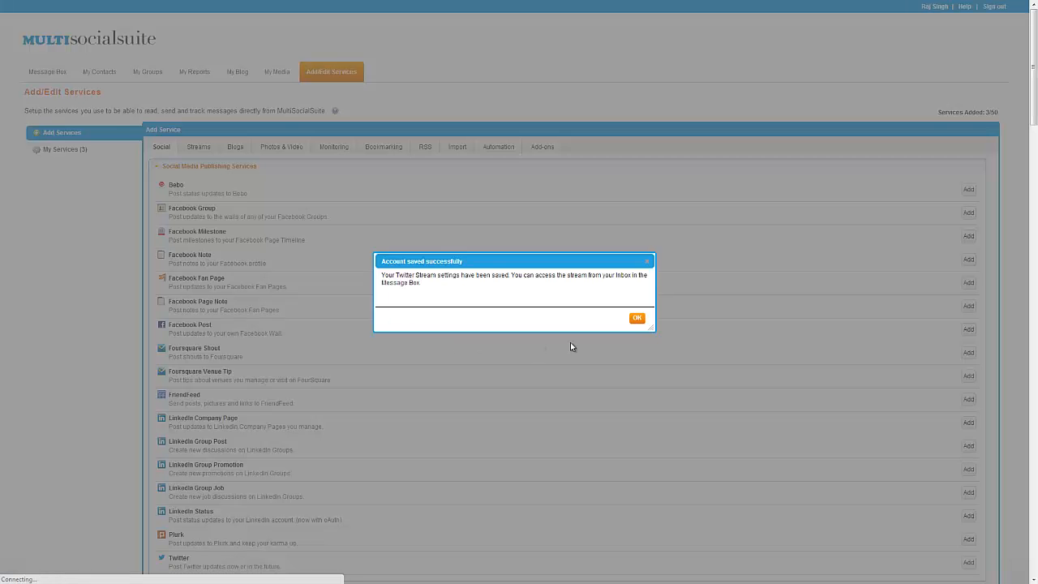
left_click(637, 318)
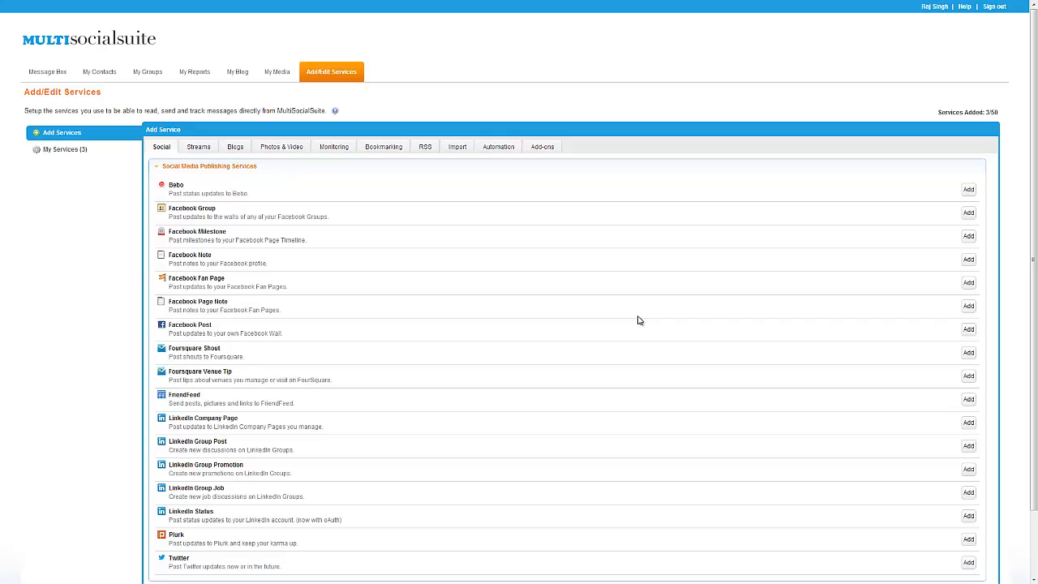
- Open the message inbox and look through the tweets in the Twitter Home Feed stream
left_click(46, 74)
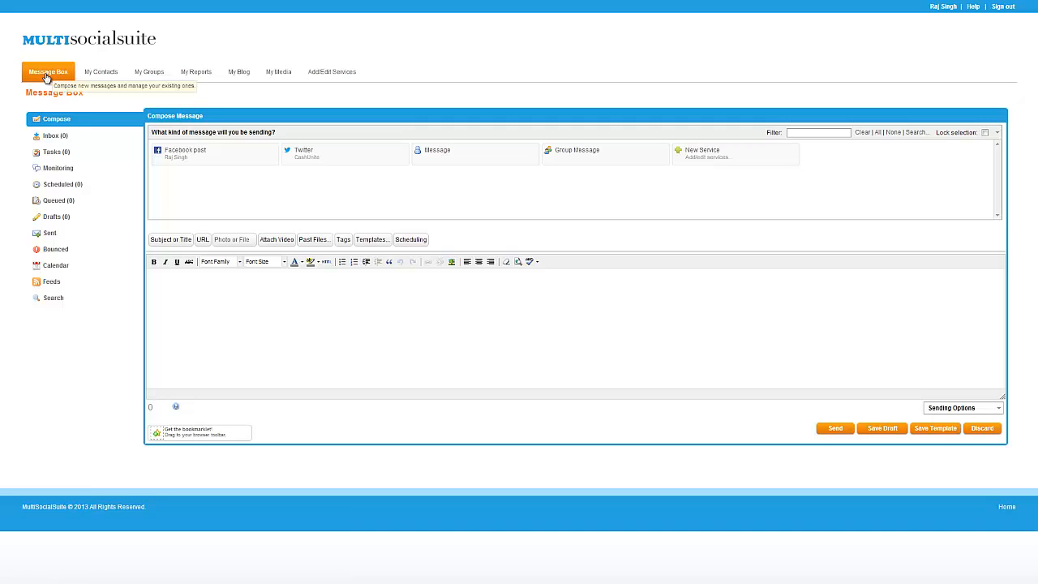
left_click(52, 136)
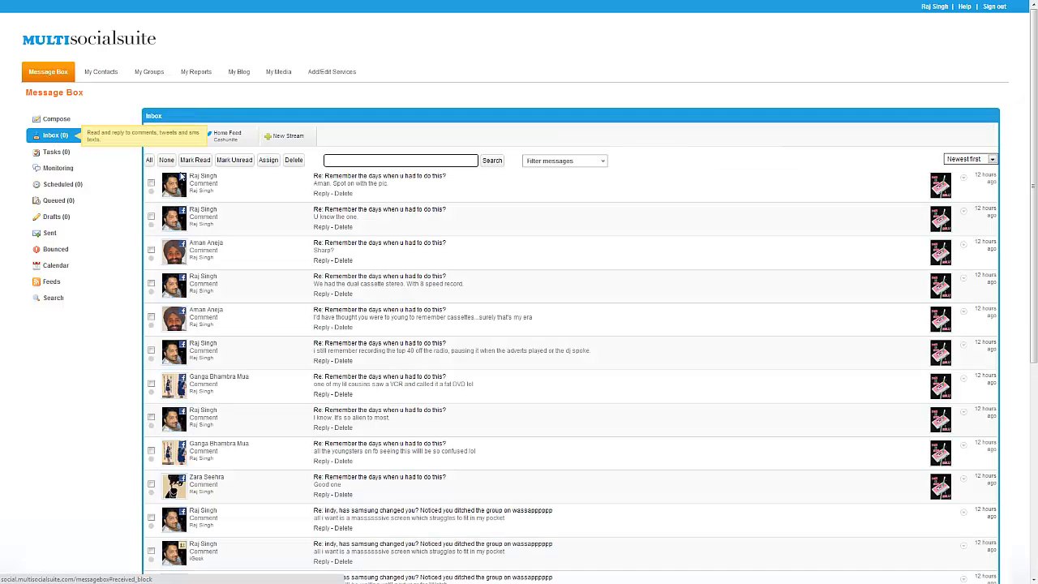
left_click(231, 136)
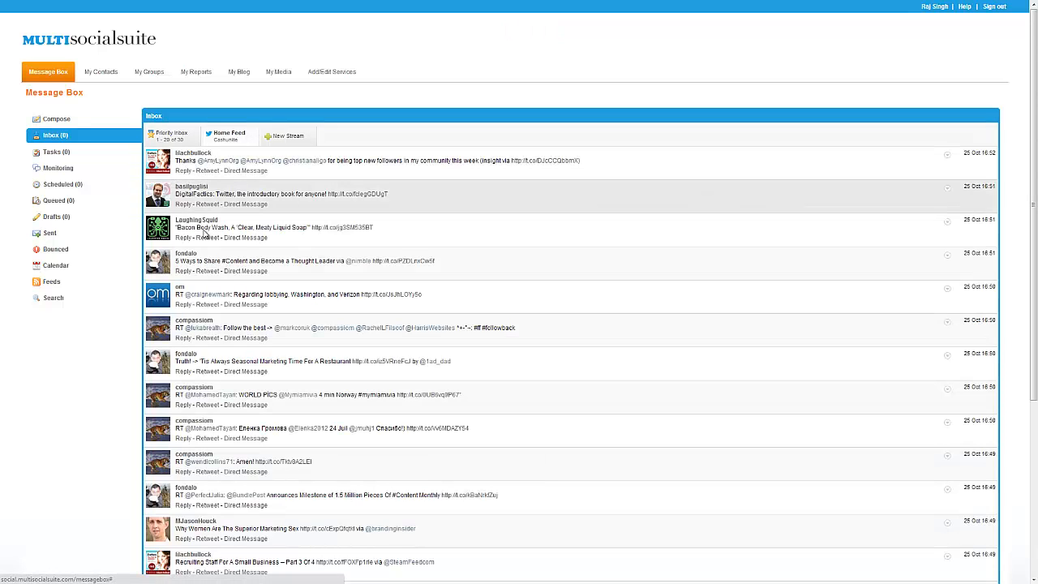
scroll(371, 315, "down", 2)
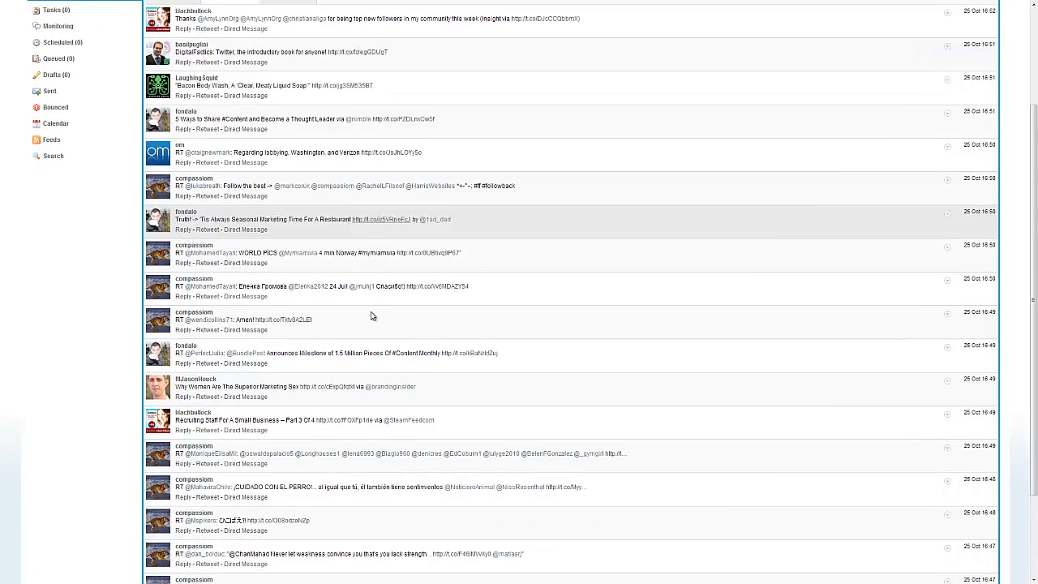
scroll(370, 323, "down", 2)
scroll(371, 323, "up", 4)
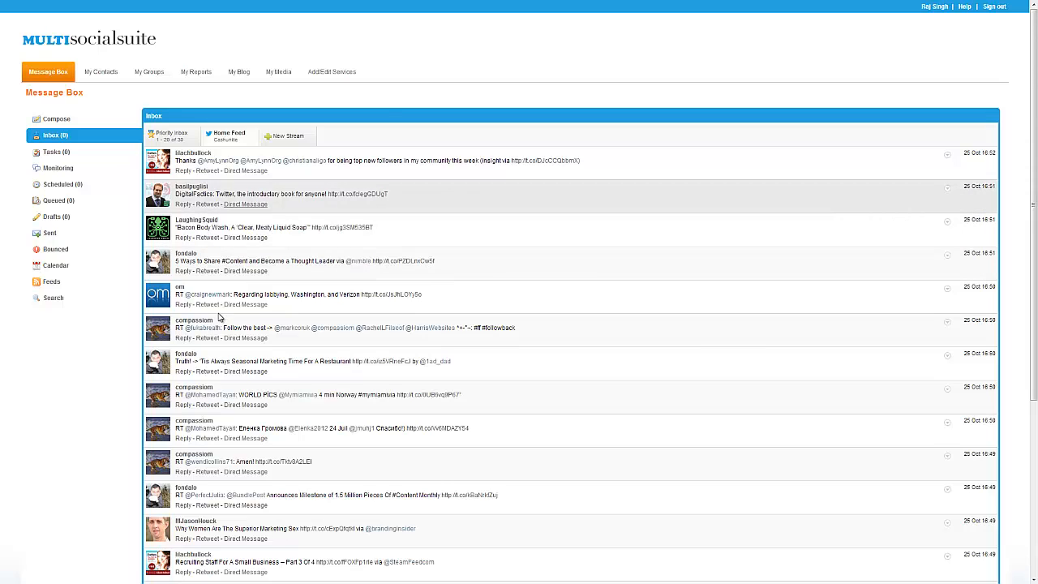
- Start a reply to the DigitalFactics tweet with Twitter as the sending service, and discard the draft
left_click(184, 205)
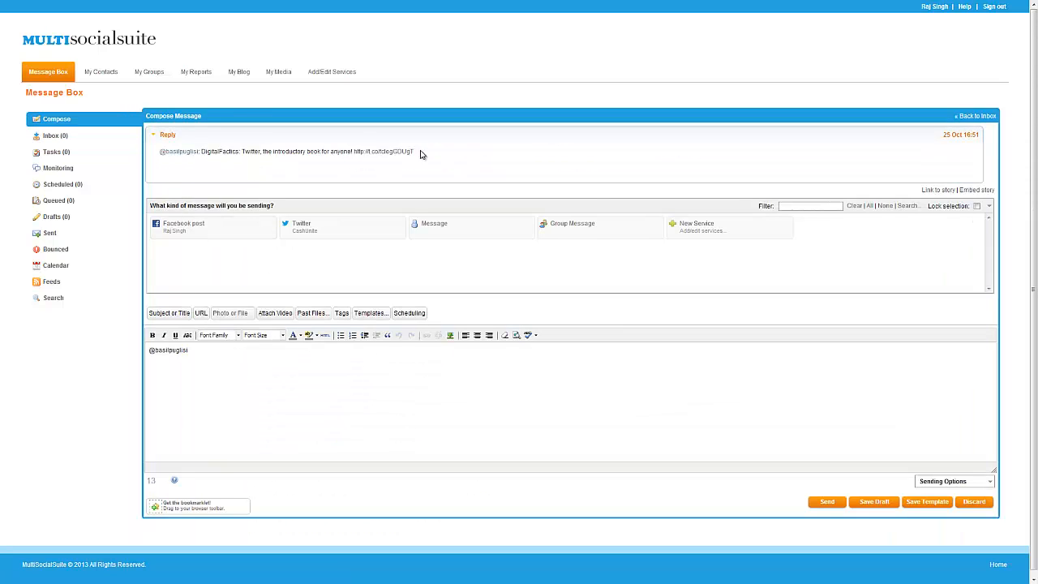
left_click(325, 233)
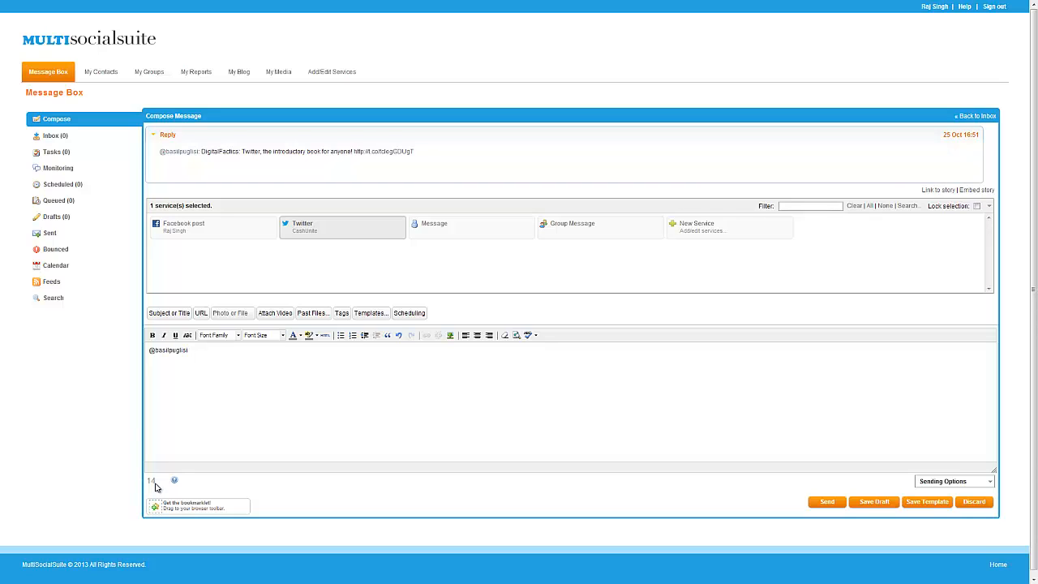
left_click_drag(147, 481, 231, 485)
left_click(203, 401)
left_click(85, 205)
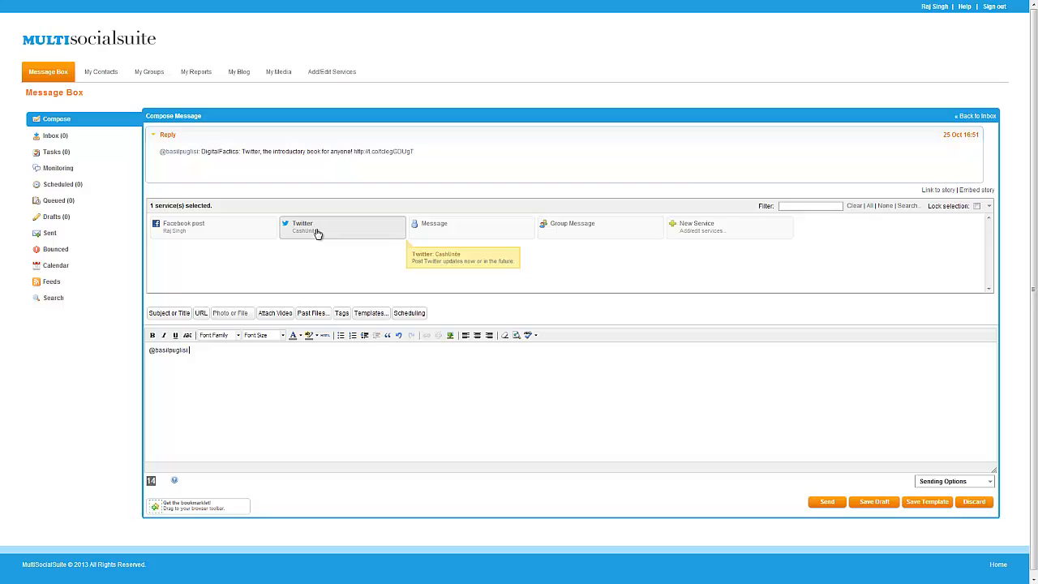
left_click(209, 355)
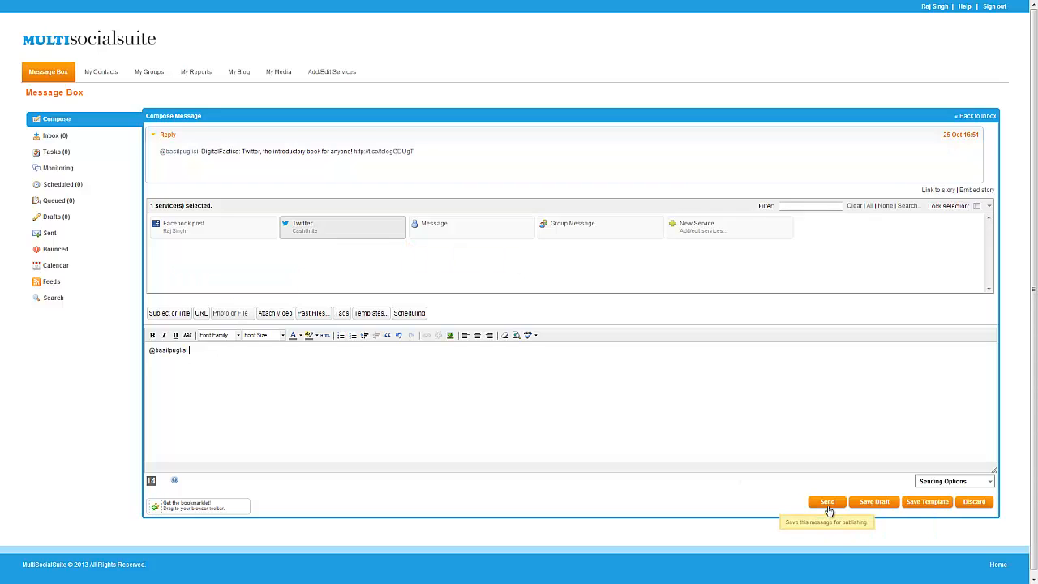
left_click(972, 503)
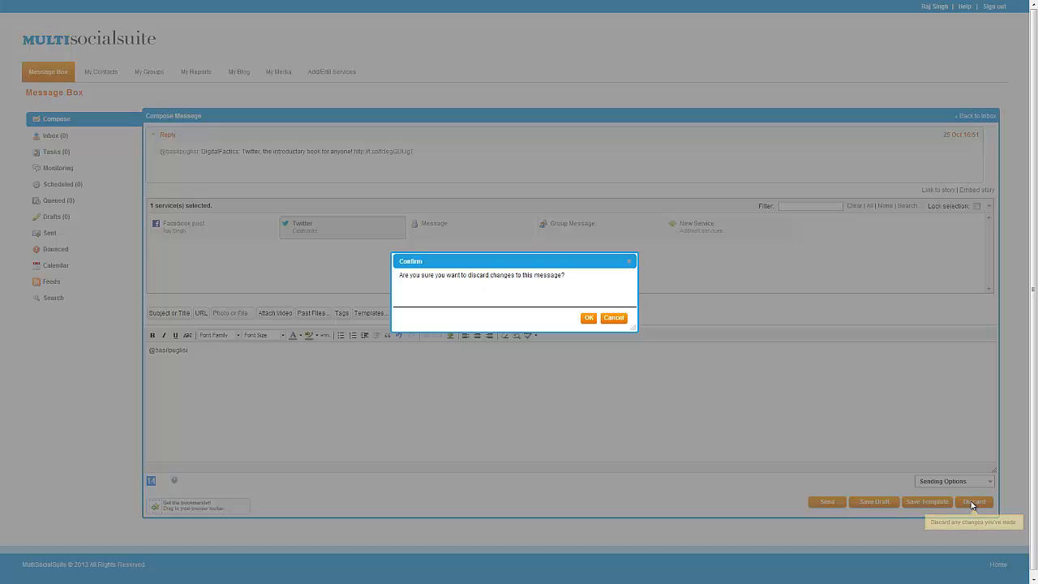
left_click(590, 318)
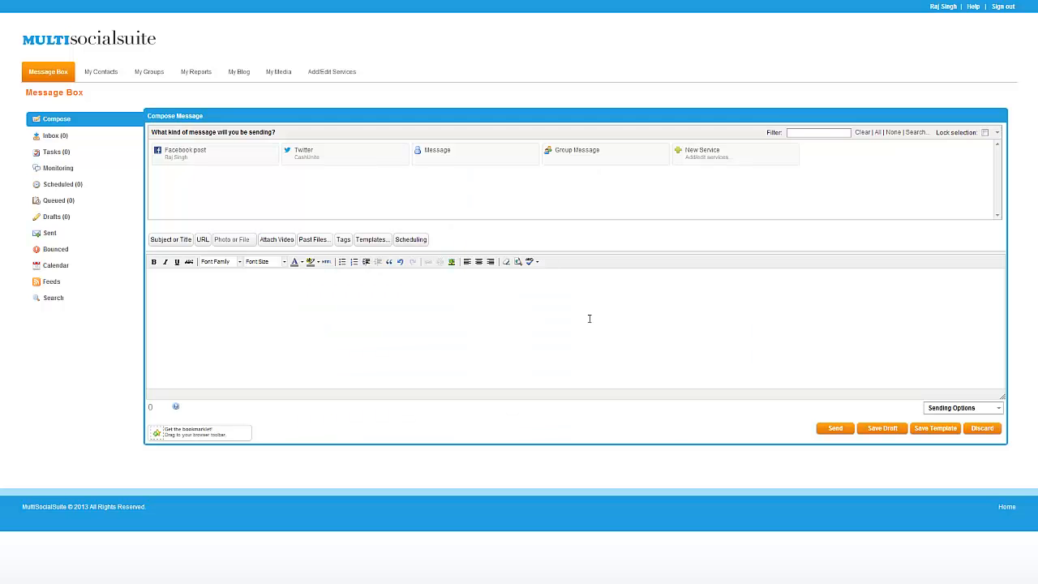
- Start adding a Twitter Search stream with the search term "flat to rent in london" and United Kingdom as the country
left_click(327, 74)
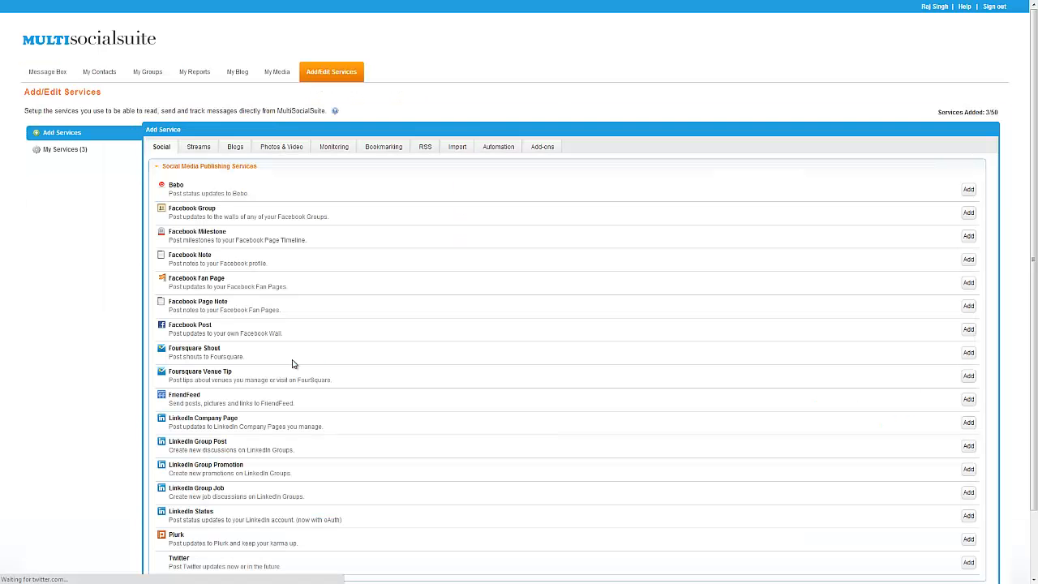
left_click(199, 146)
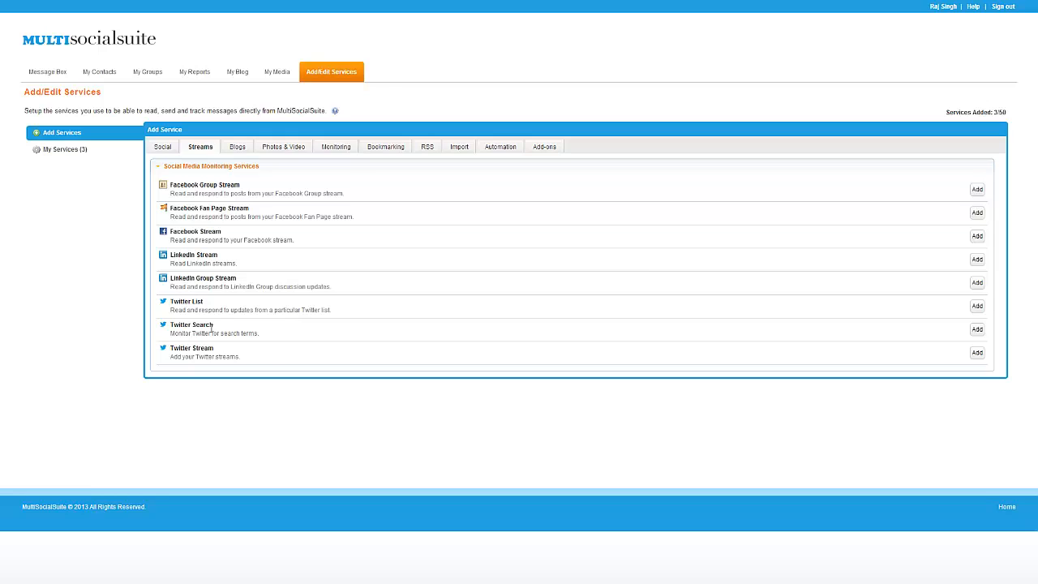
left_click(977, 330)
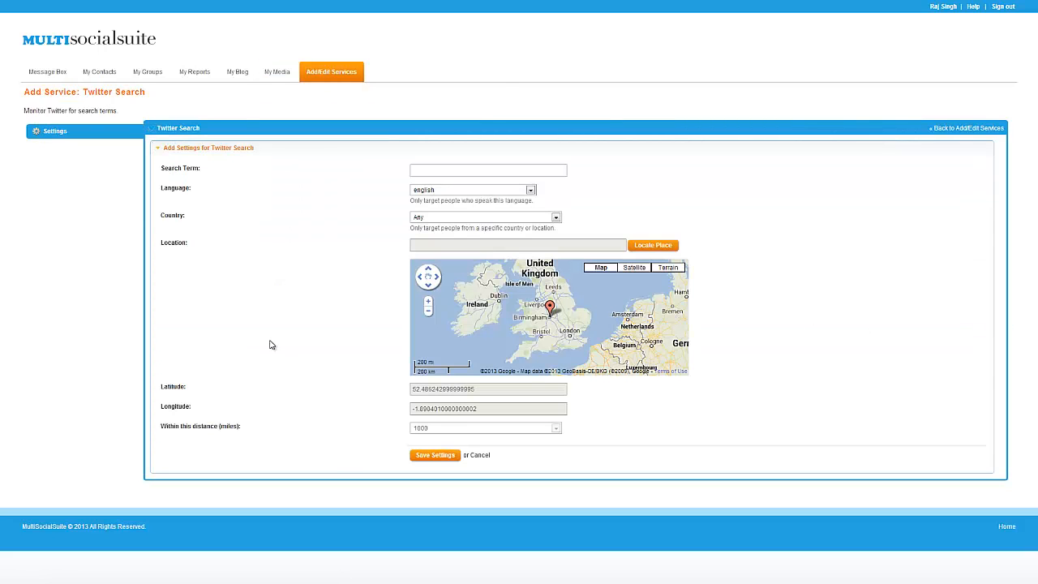
left_click(435, 171)
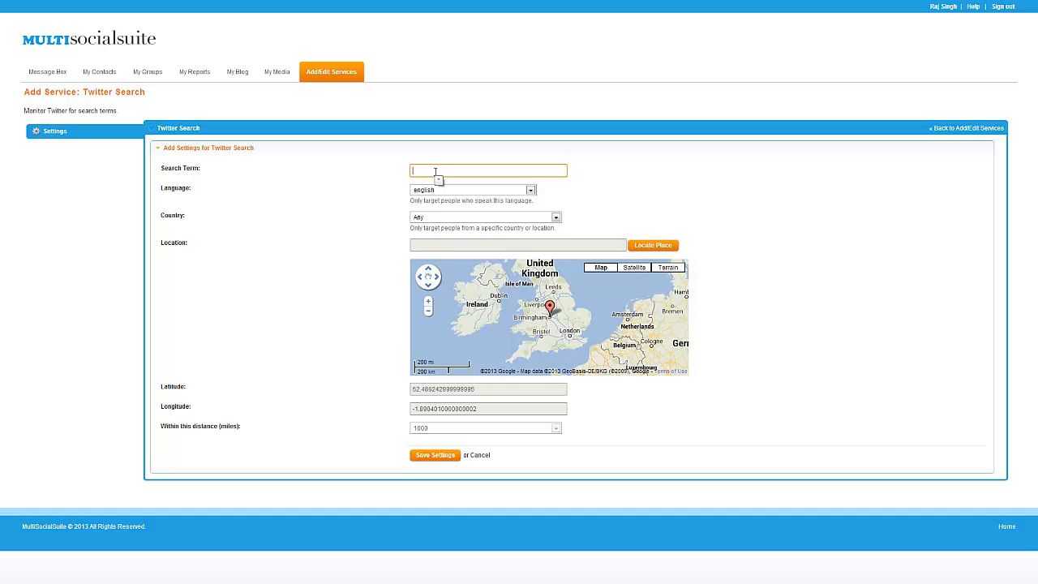
type("lat to rent in london")
left_click(424, 220)
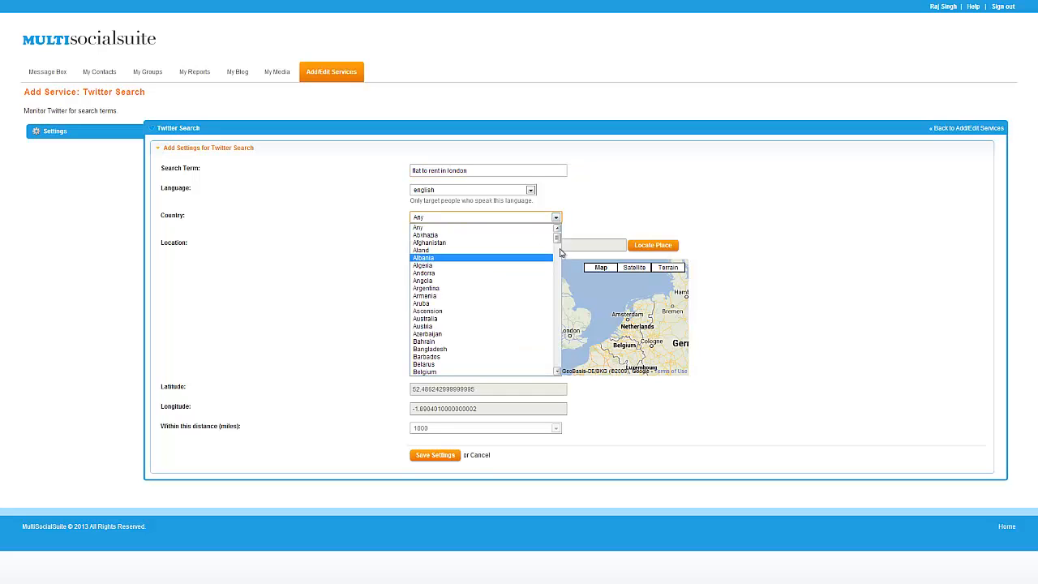
left_click_drag(557, 240, 559, 367)
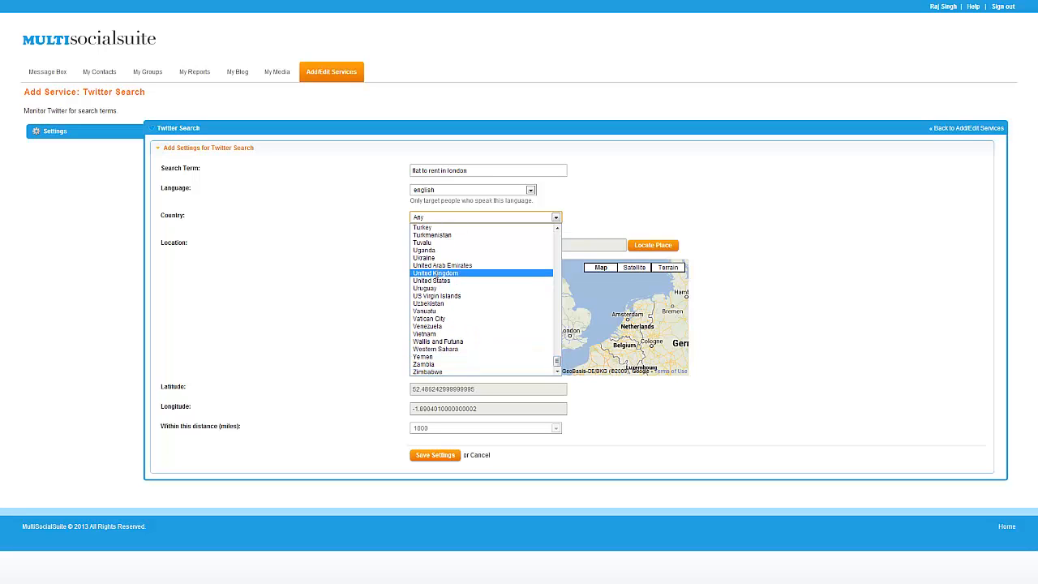
left_click(438, 272)
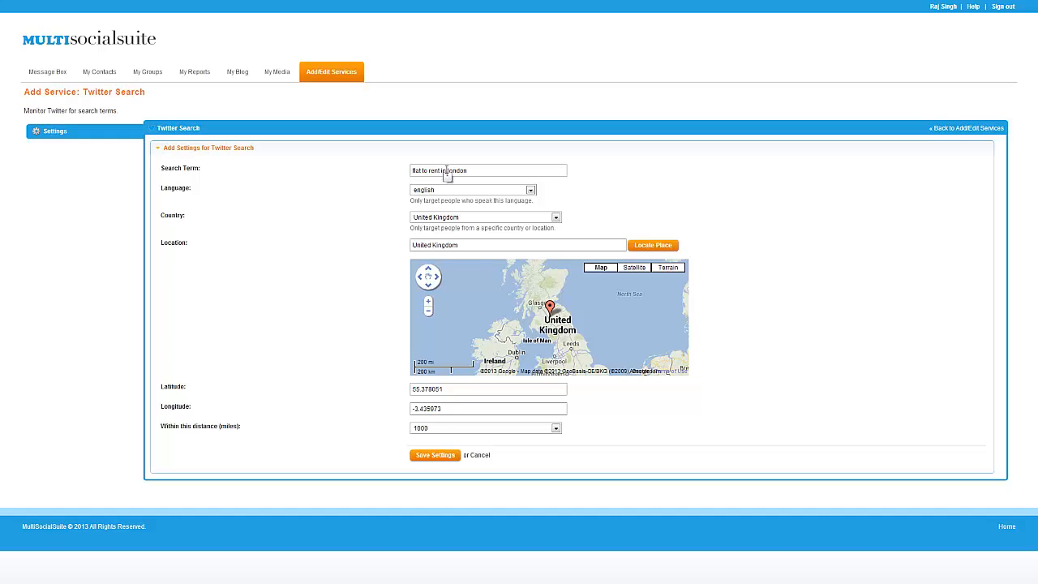
- Change the search term to "flat to rent in mayfair london" and save the Twitter Search settings
left_click_drag(446, 172, 380, 168)
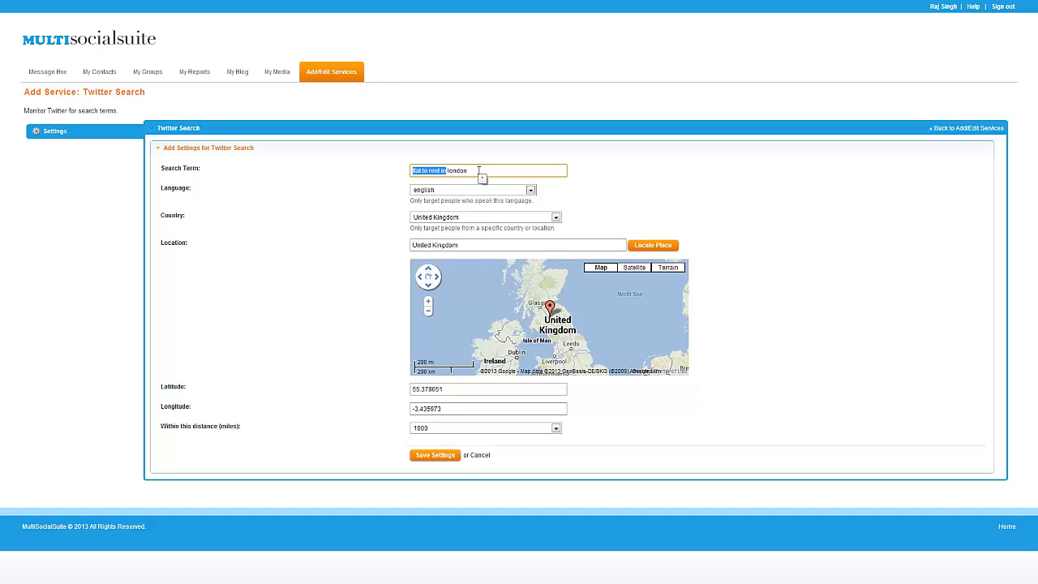
key("BackSpace")
key("Delete")
left_click(478, 170)
key("BackSpace")
key("BackSpace")
key("BackSpace")
key("BackSpace")
key("BackSpace")
type("flat to rent in mayfair london")
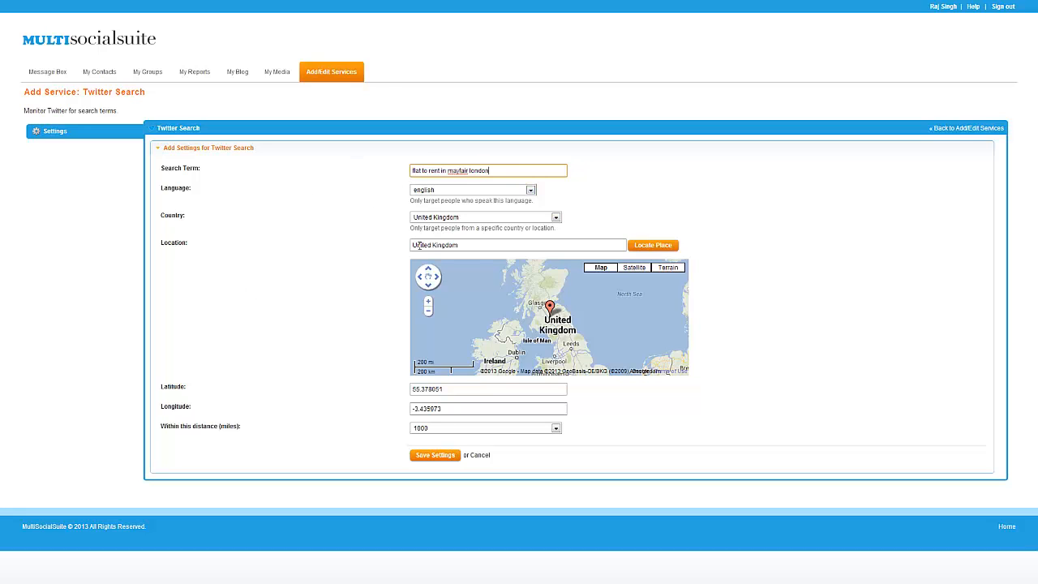
left_click(425, 457)
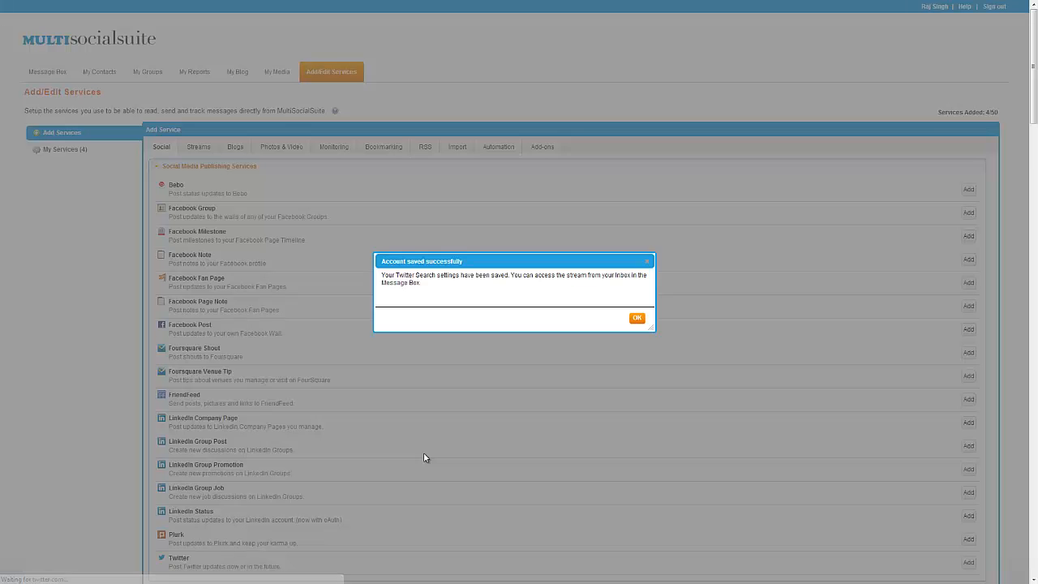
left_click(638, 318)
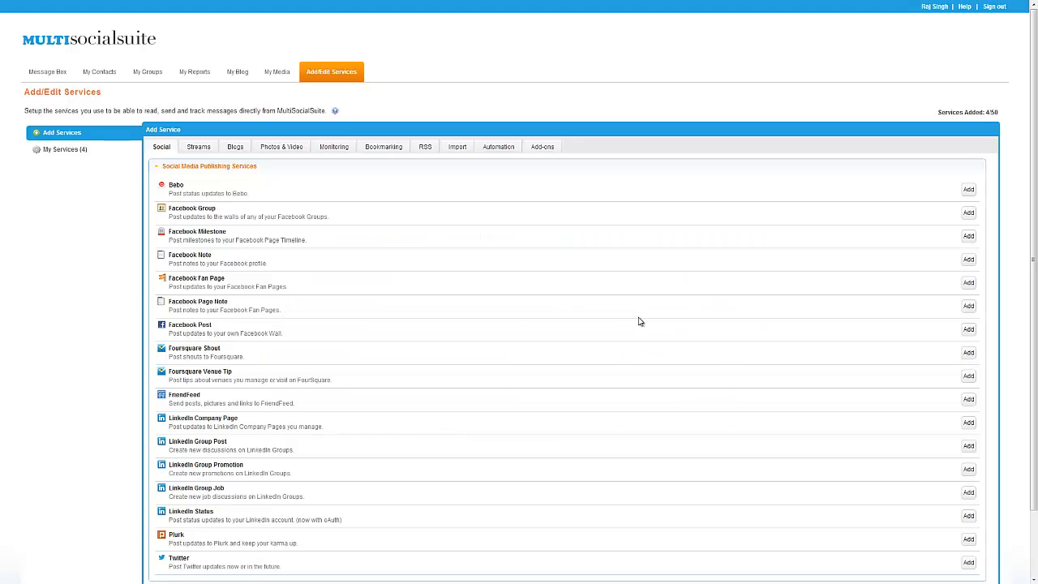
- Start adding another Twitter Search stream with the search term "blogging"
left_click(199, 147)
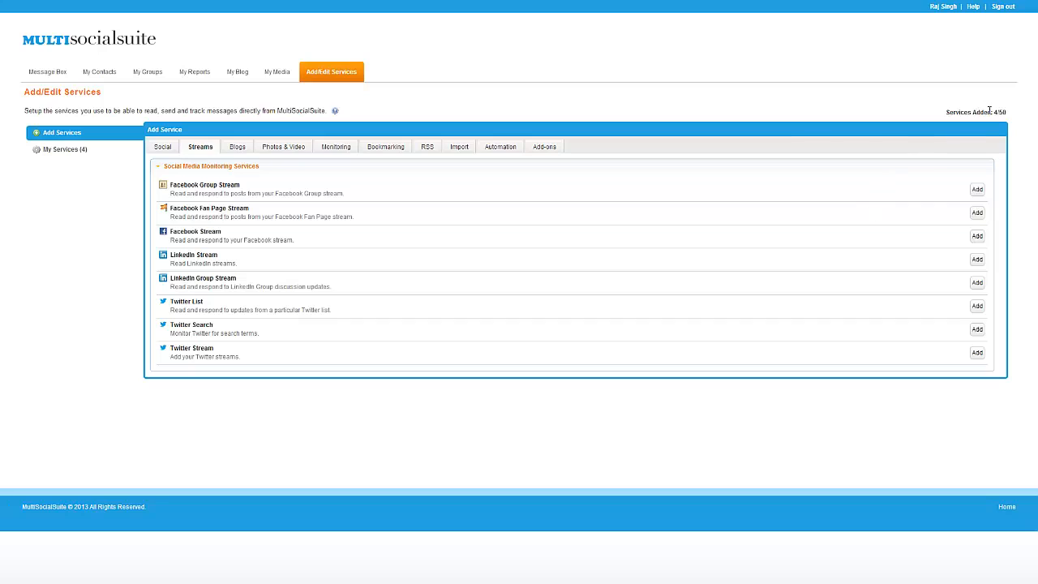
mouse_move(997, 112)
left_click(977, 329)
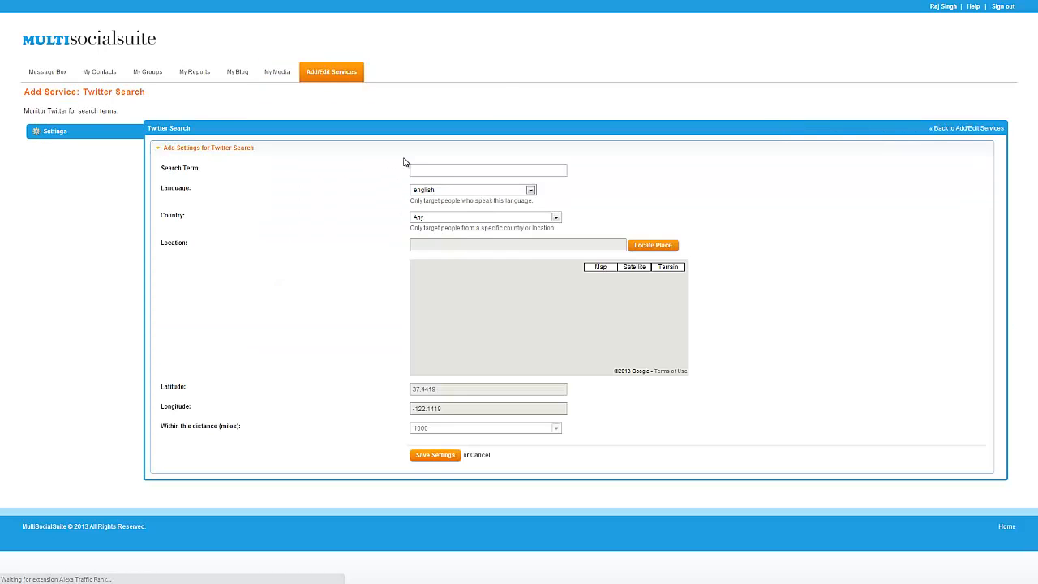
left_click(437, 170)
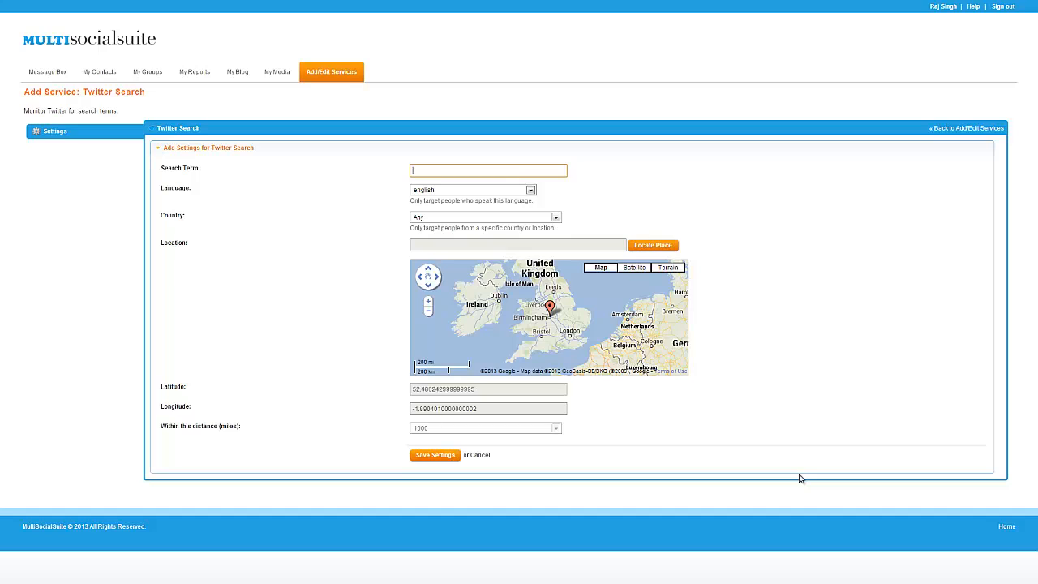
type("blogging")
- Set the Twitter Search country to Malaysia, save the settings and dismiss the confirmation
left_click(460, 218)
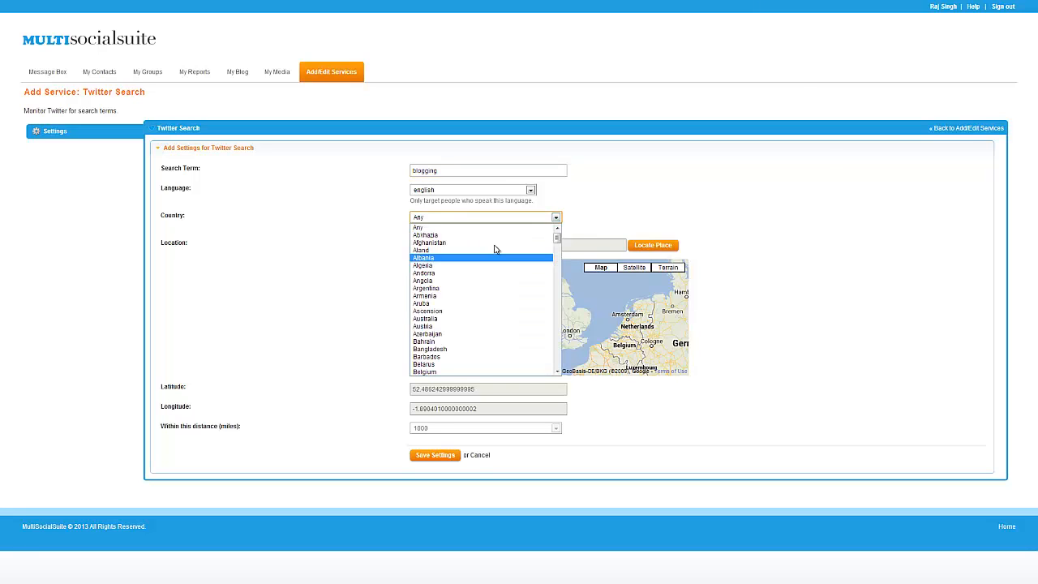
scroll(558, 241, "down", 1)
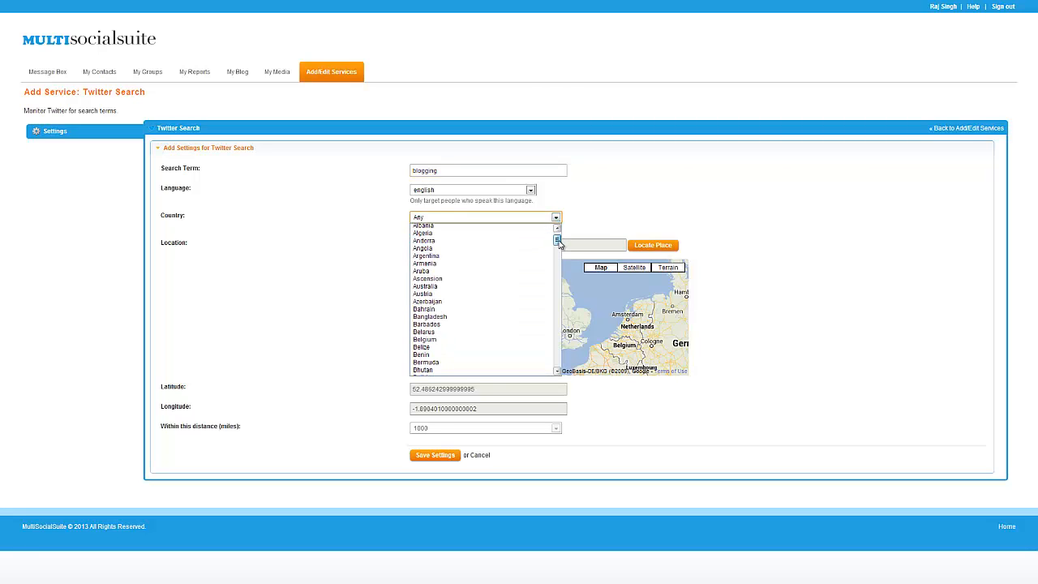
left_click_drag(558, 241, 556, 307)
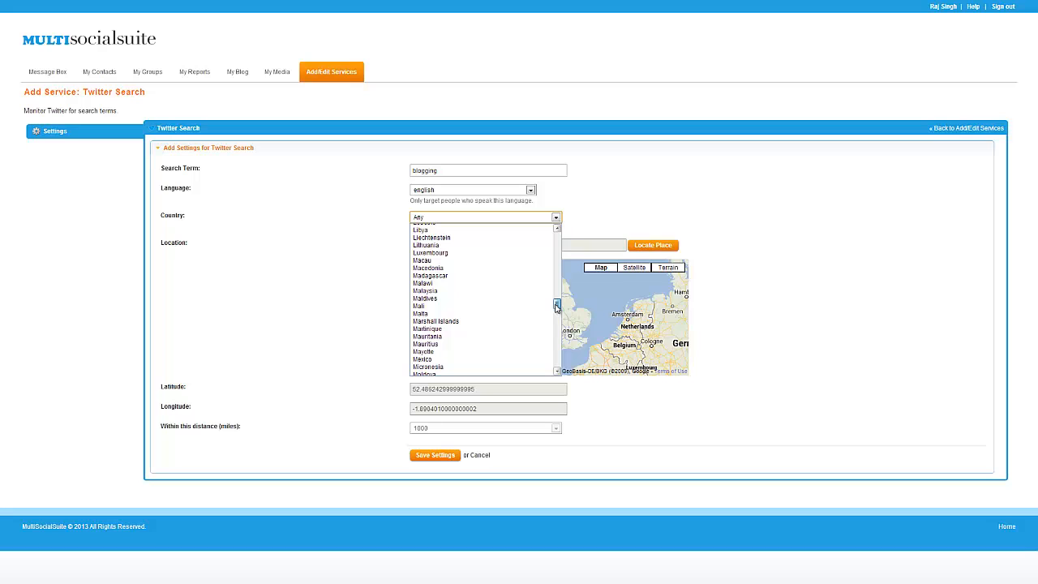
scroll(527, 324, "down", 2)
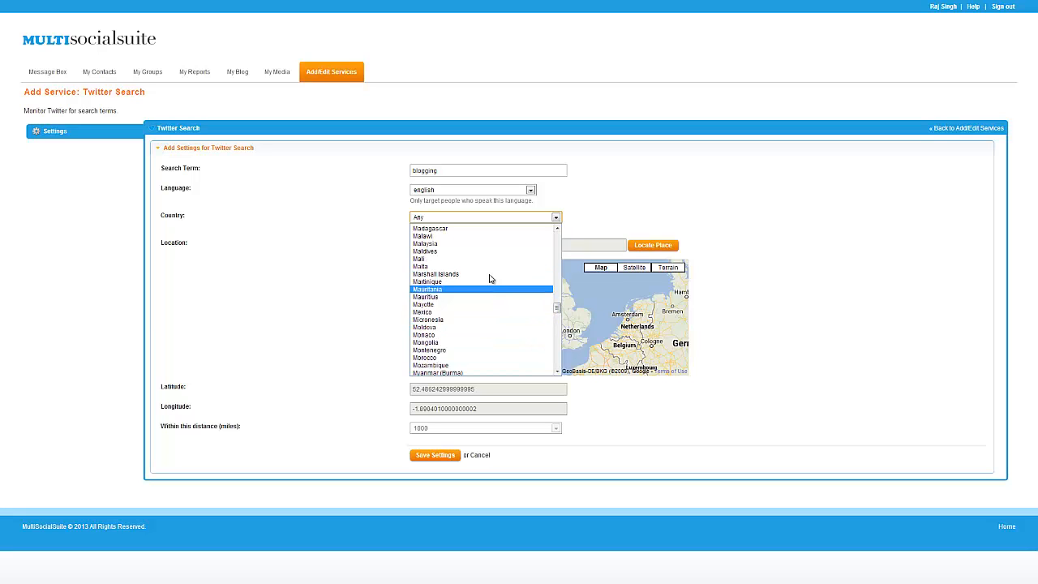
left_click(451, 243)
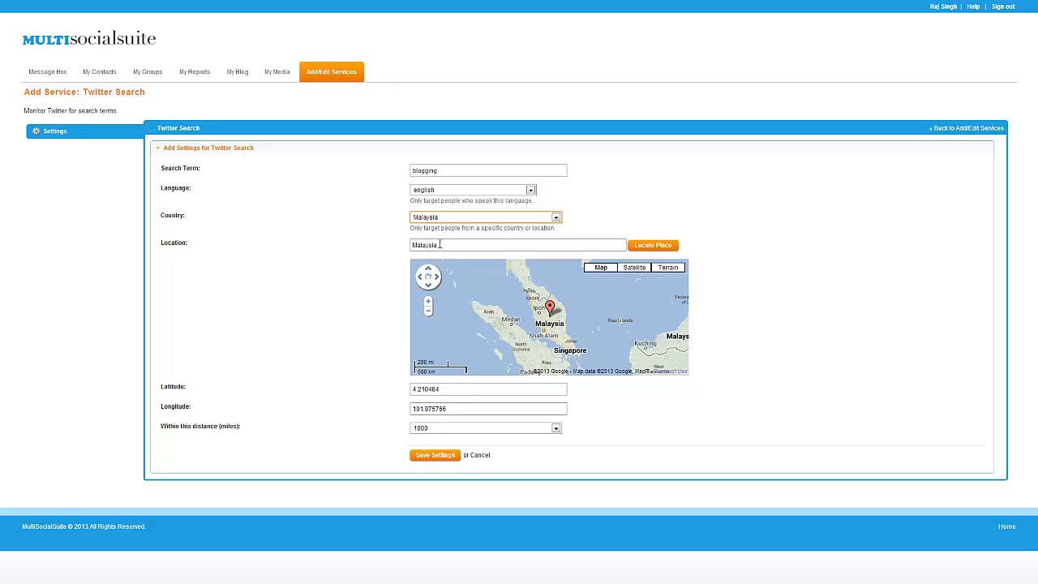
left_click(428, 455)
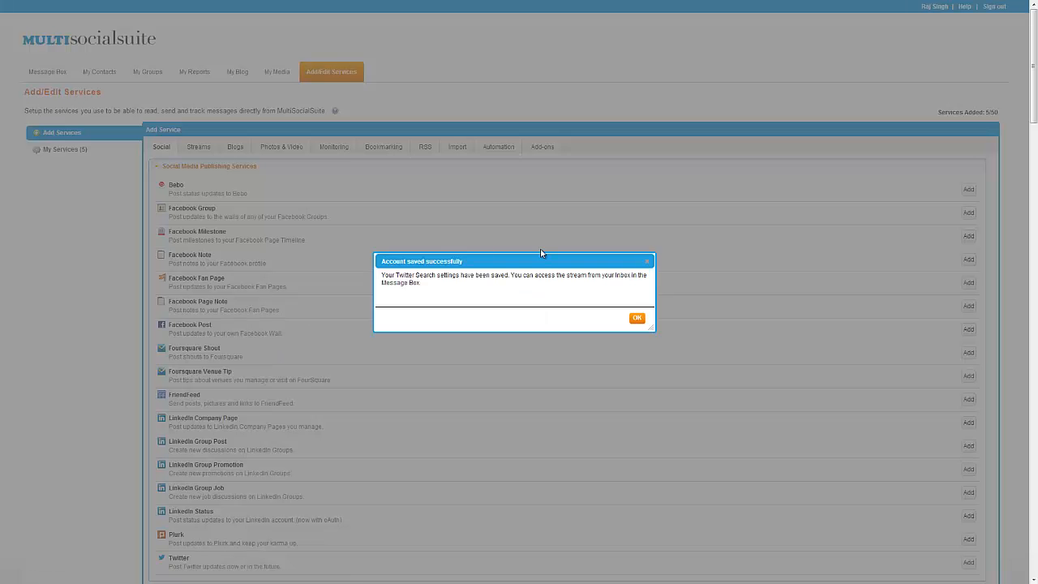
left_click(637, 319)
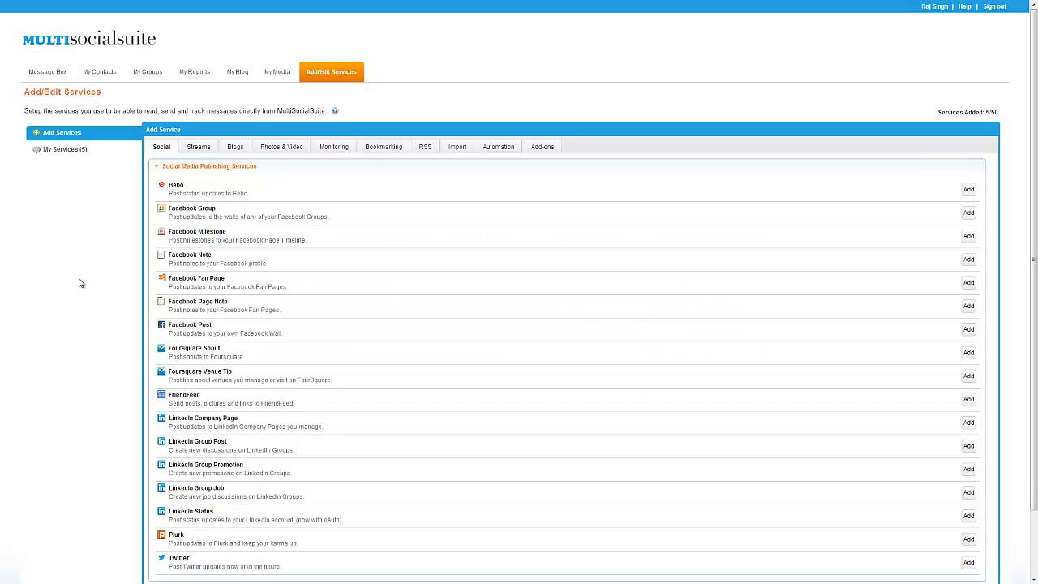
- Start adding the Twitter Welcome Messages automation service with the description "welcom message"
left_click(199, 148)
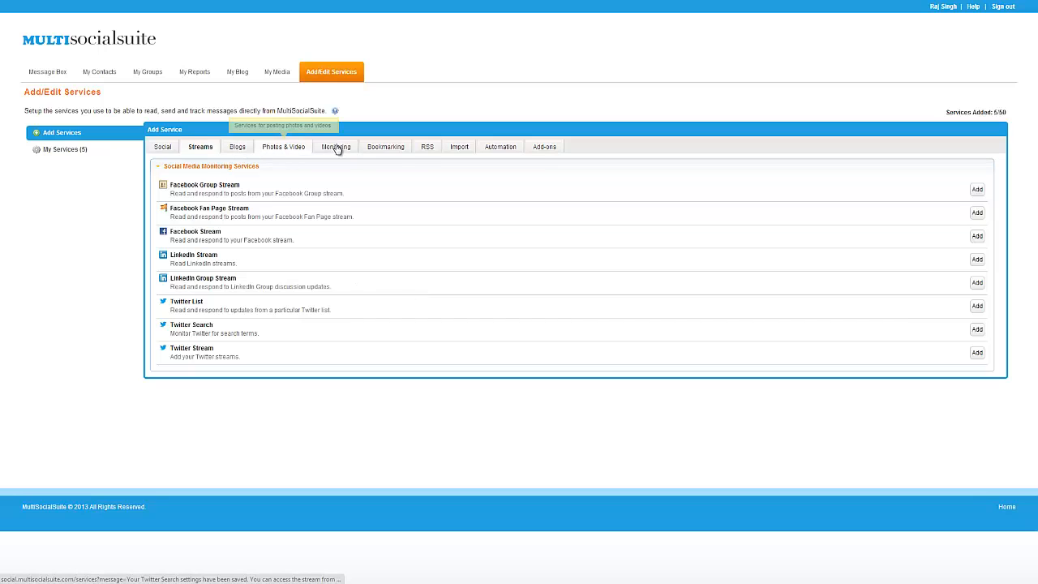
left_click(496, 149)
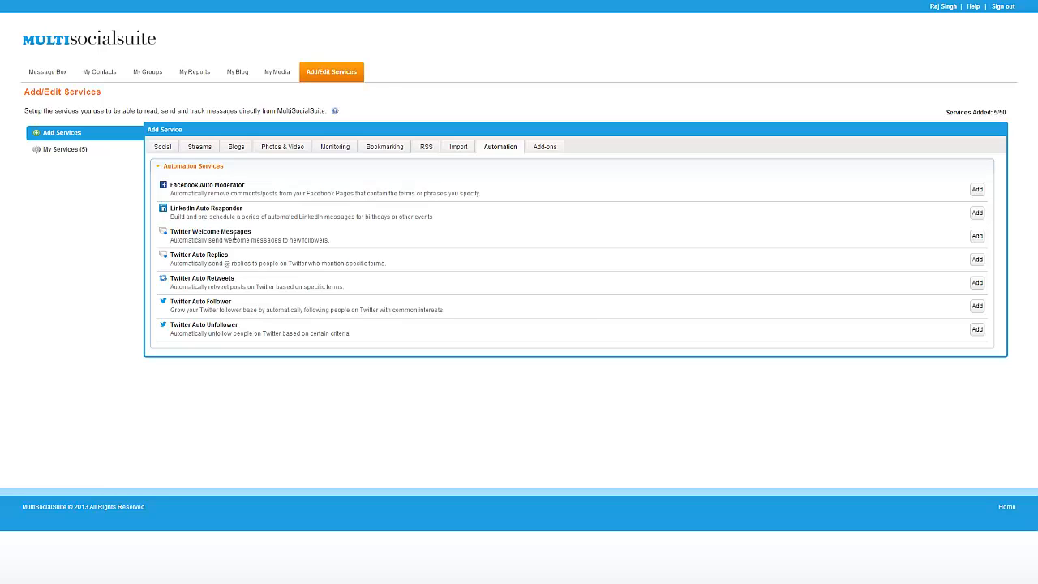
left_click(977, 236)
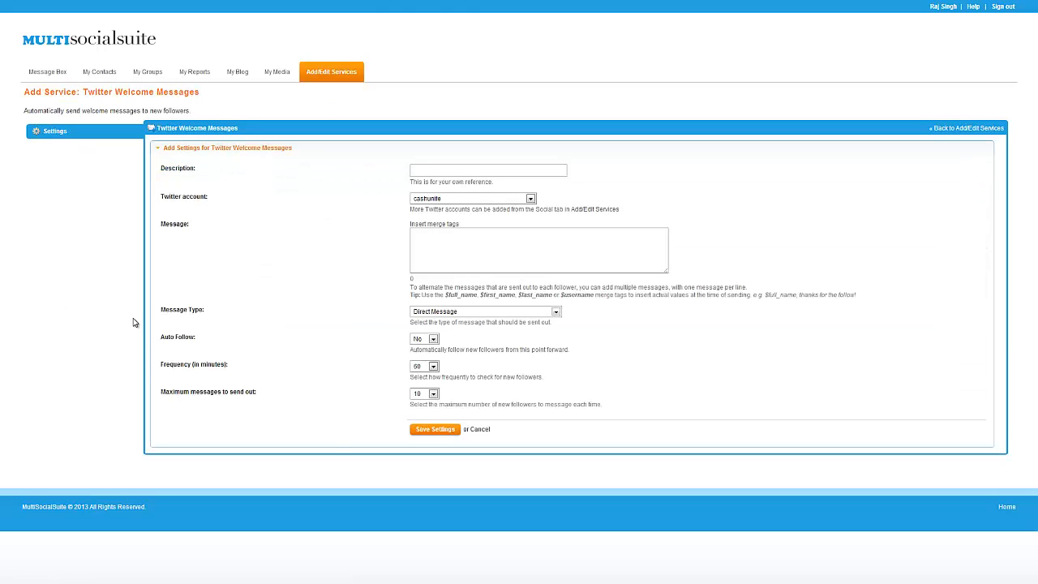
left_click(484, 170)
type("welcom message")
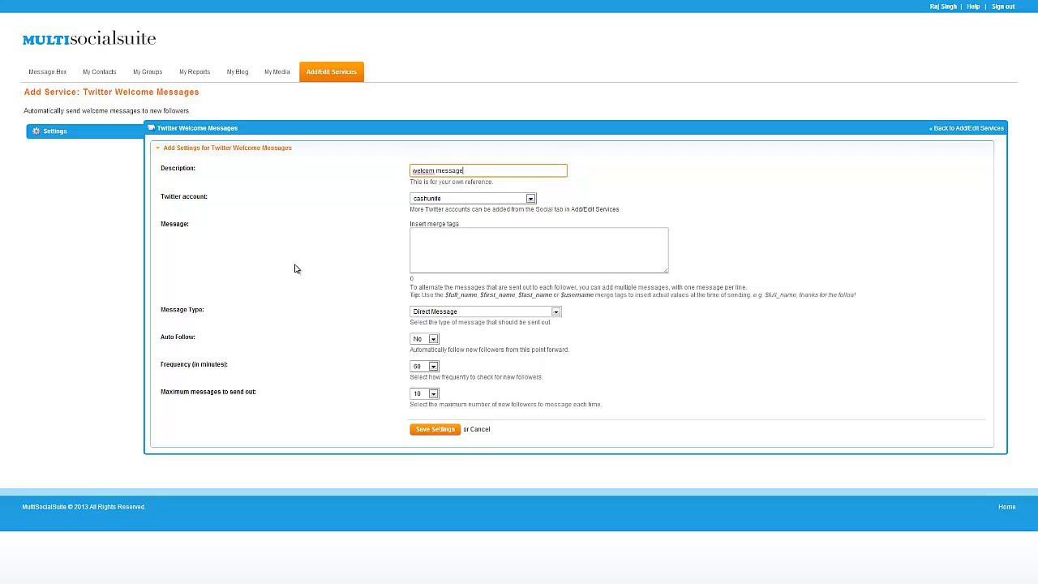
- Write the welcome message "hi $full_name, thanks for following, do you love networking?" using the full-name merge tag
left_click(427, 250)
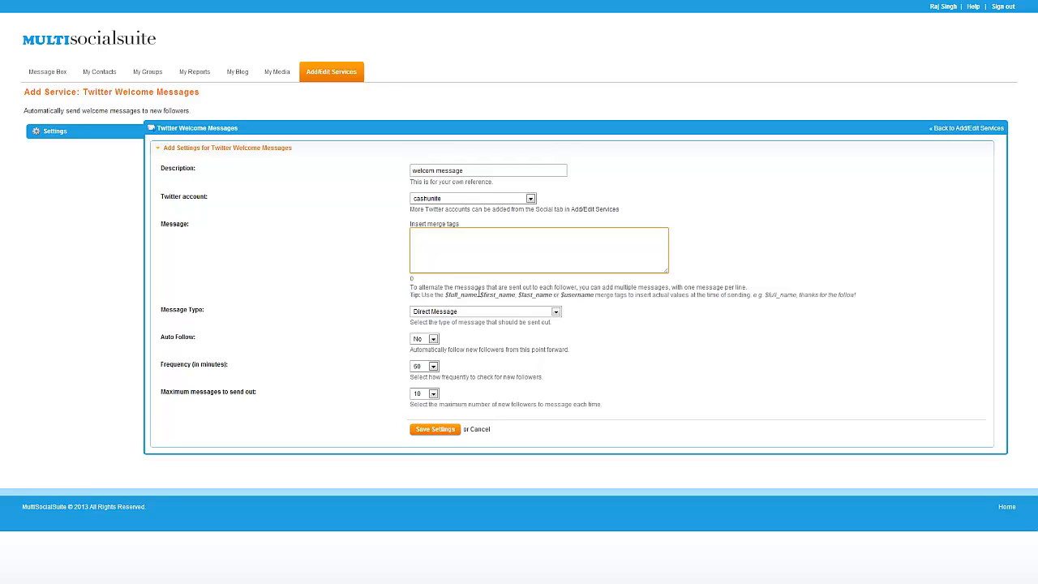
left_click_drag(478, 294, 428, 243)
type("hi $full_name, thanks for following, do you love networking?")
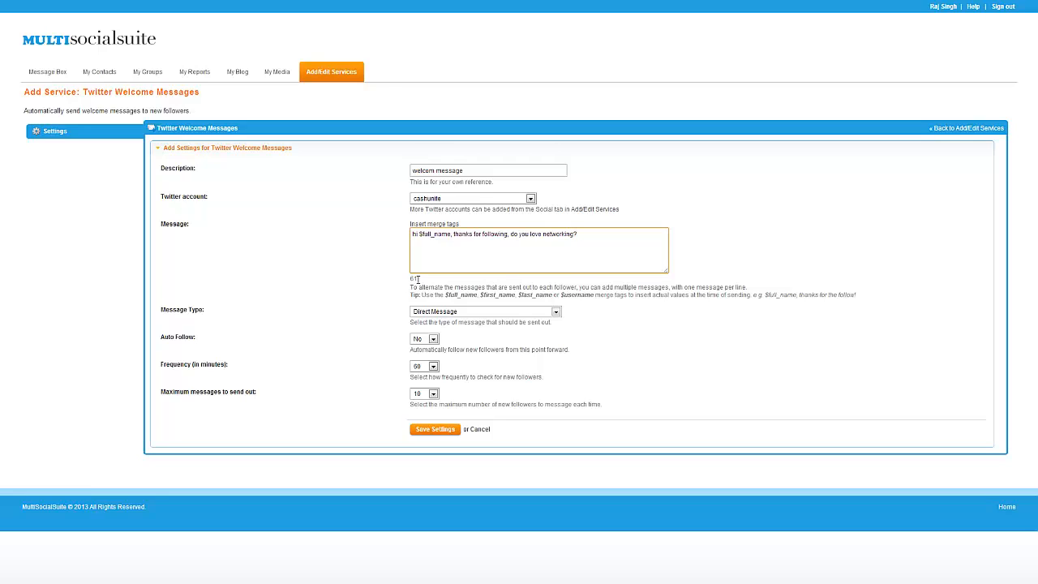
left_click(596, 229)
- Check the auto follow, frequency and maximum messages options, and cancel the Twitter Welcome Messages setup
left_click(430, 340)
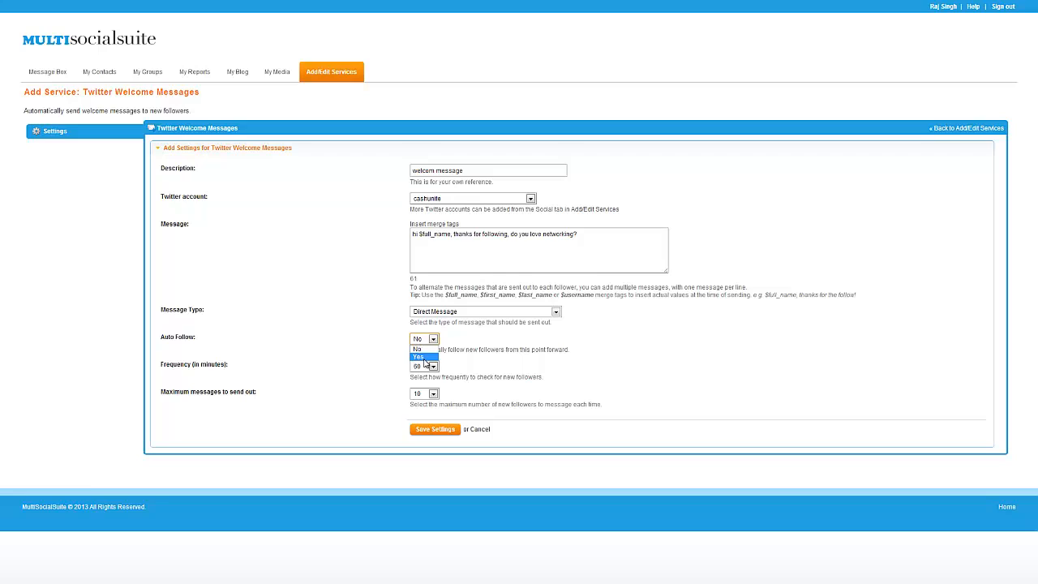
left_click(347, 340)
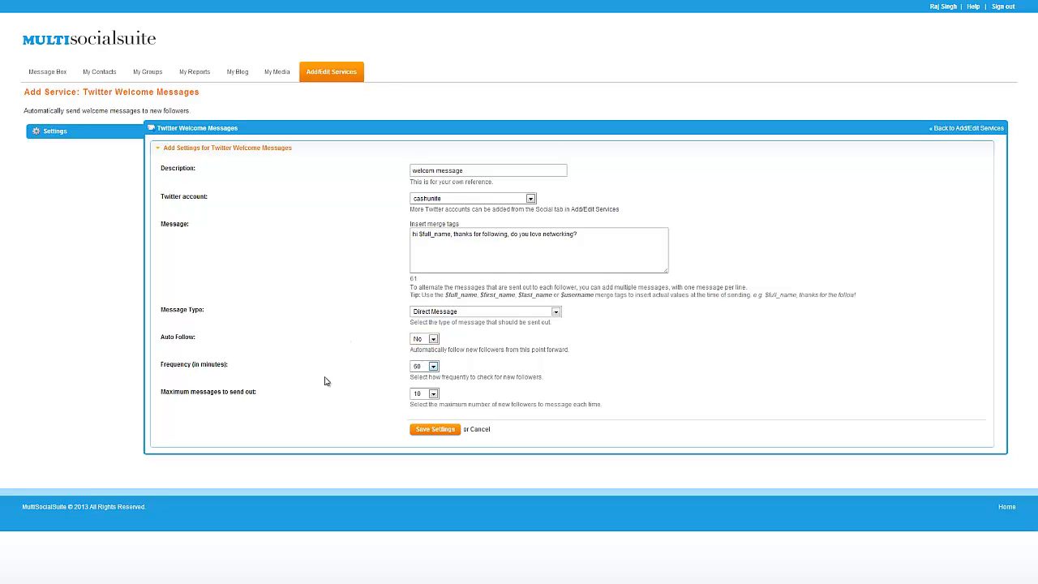
left_click(422, 370)
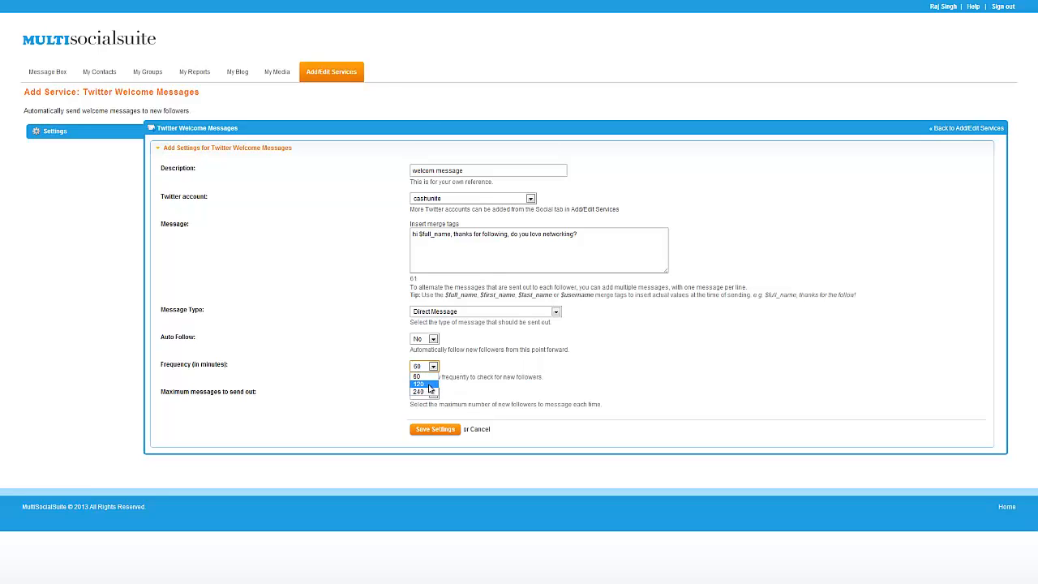
left_click(301, 376)
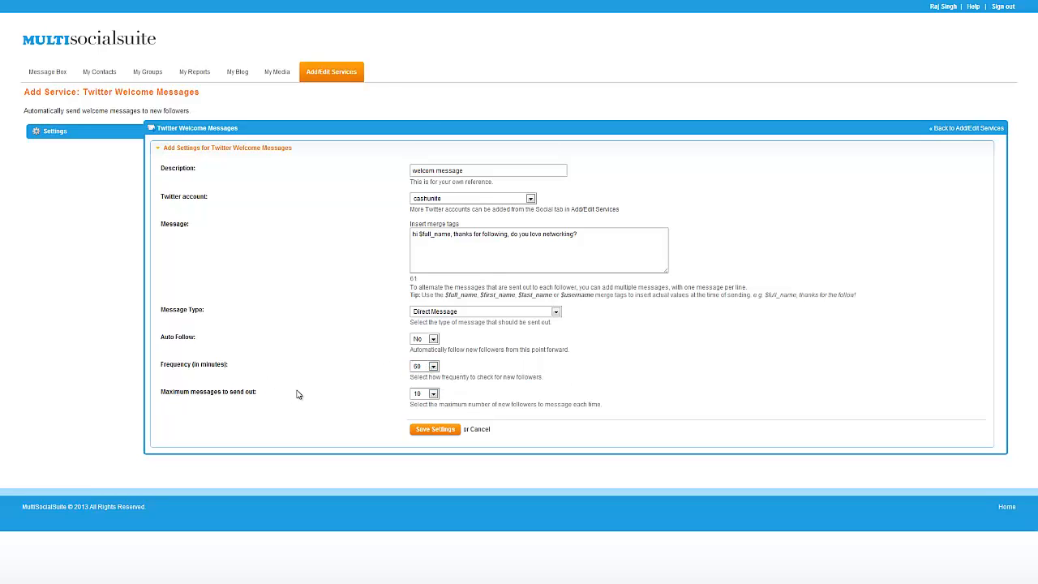
left_click(417, 394)
left_click(421, 405)
left_click(480, 431)
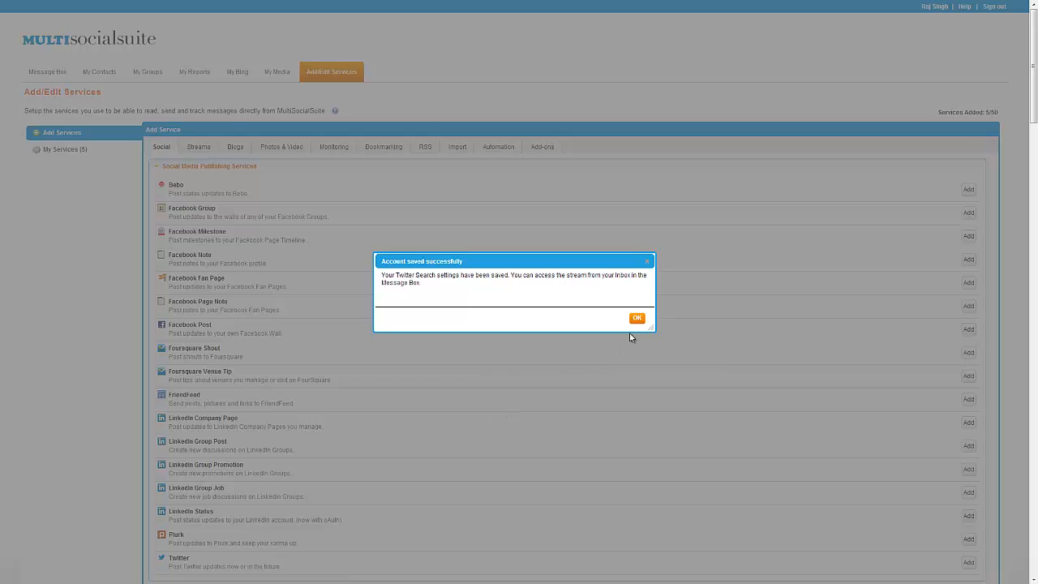
left_click(639, 318)
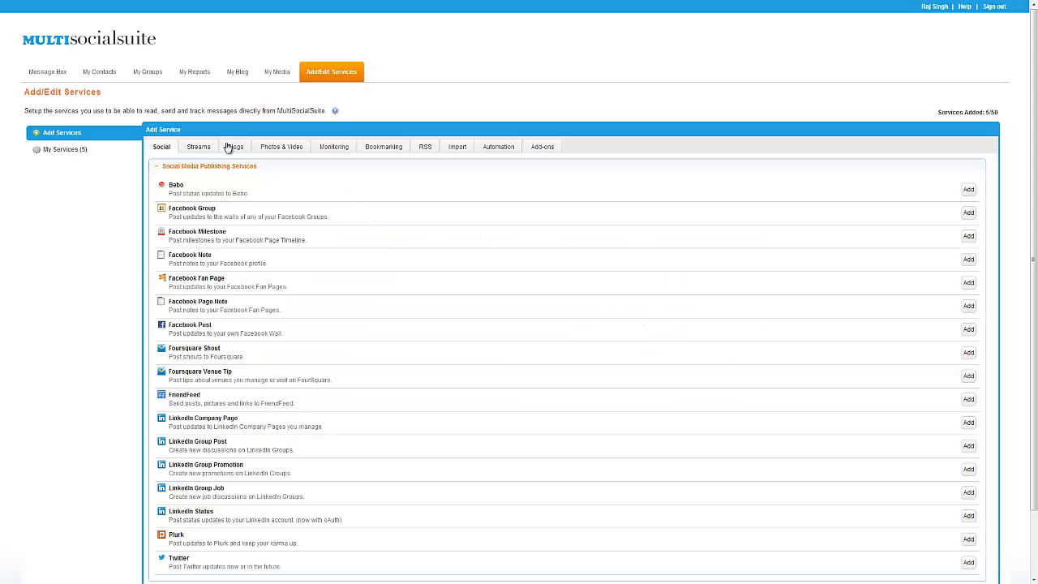
- Start adding the Twitter Auto Replies automation service with the description "ipad" and the keyword "ipad air"
left_click(200, 147)
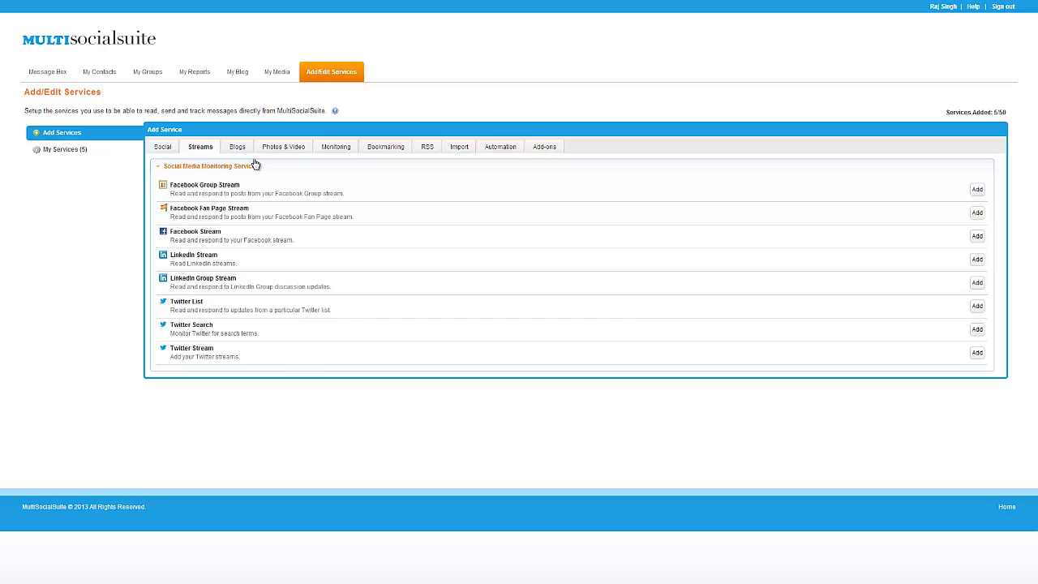
left_click(497, 148)
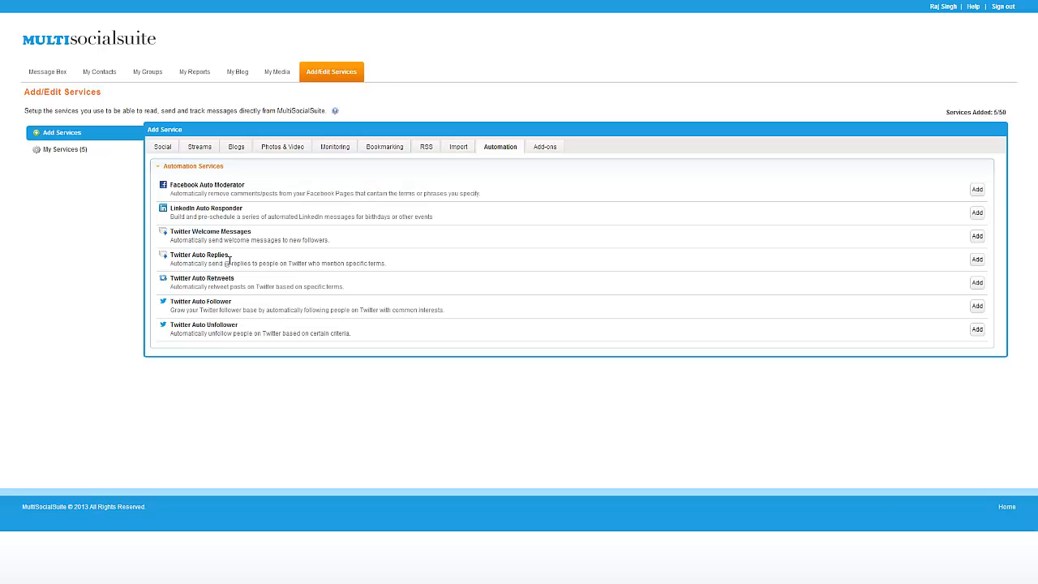
left_click(977, 260)
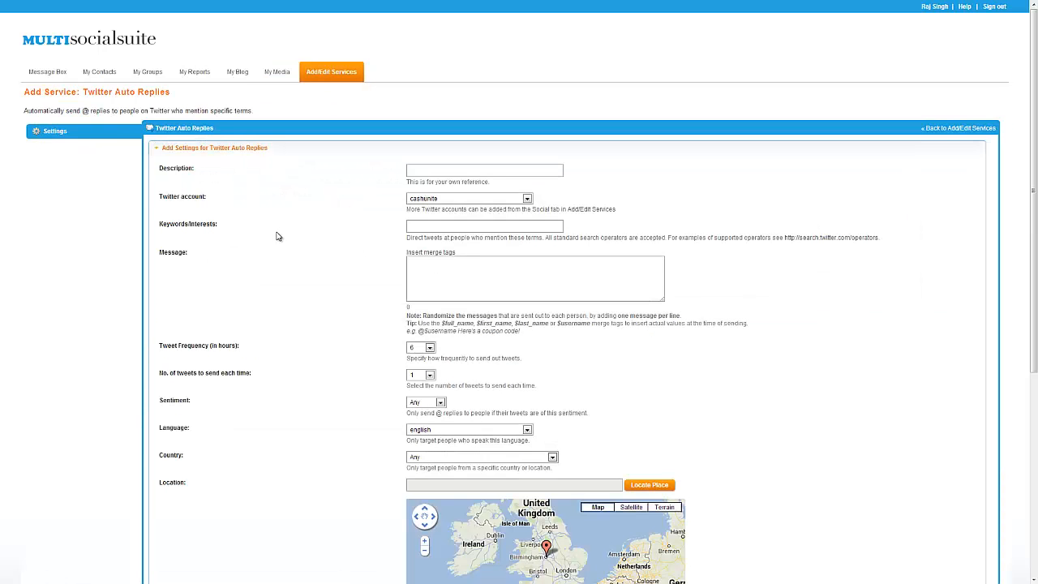
left_click(496, 172)
type("ipad")
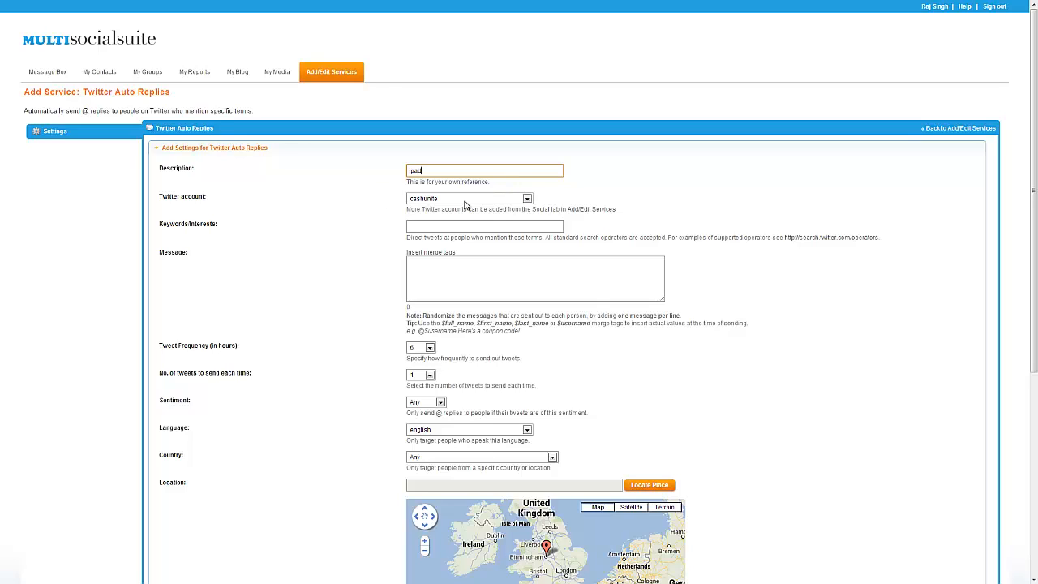
left_click(429, 227)
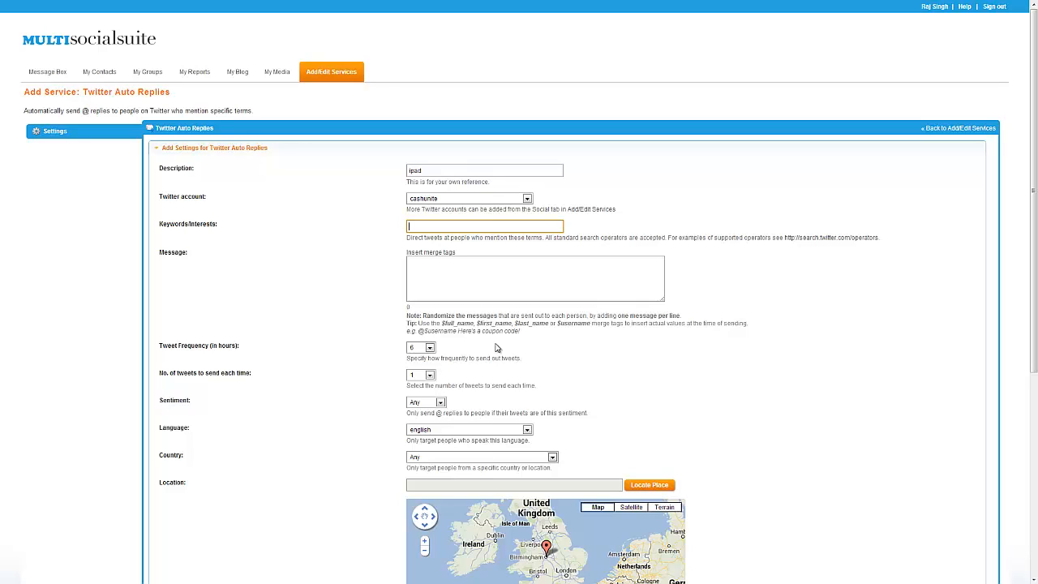
type("ipad air")
- Write the auto-reply message "hi $full_name, dont you like ipad mini?" using the full-name merge tag
left_click(435, 280)
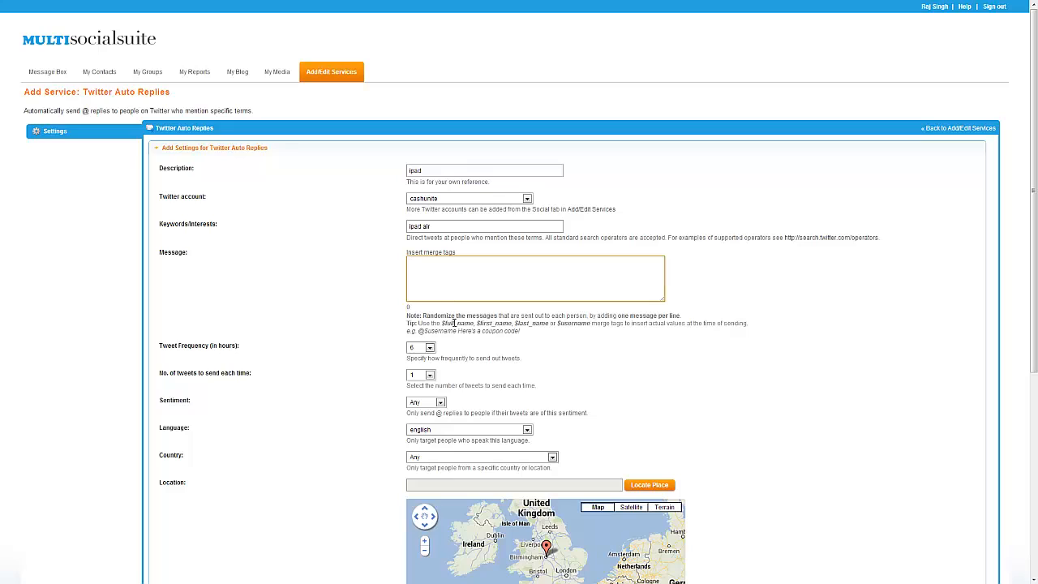
left_click_drag(474, 323, 442, 325)
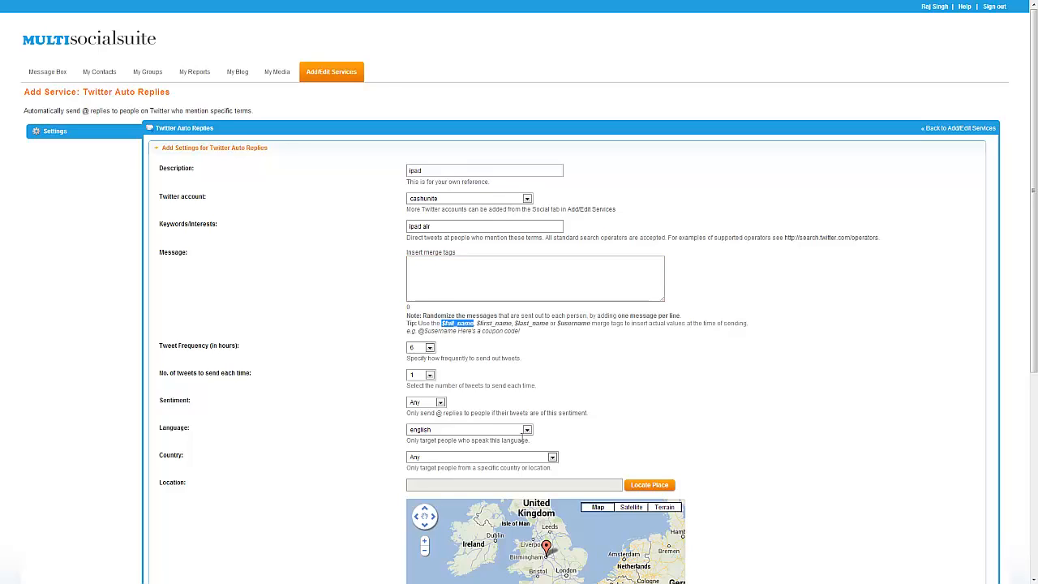
left_click_drag(423, 268, 421, 269)
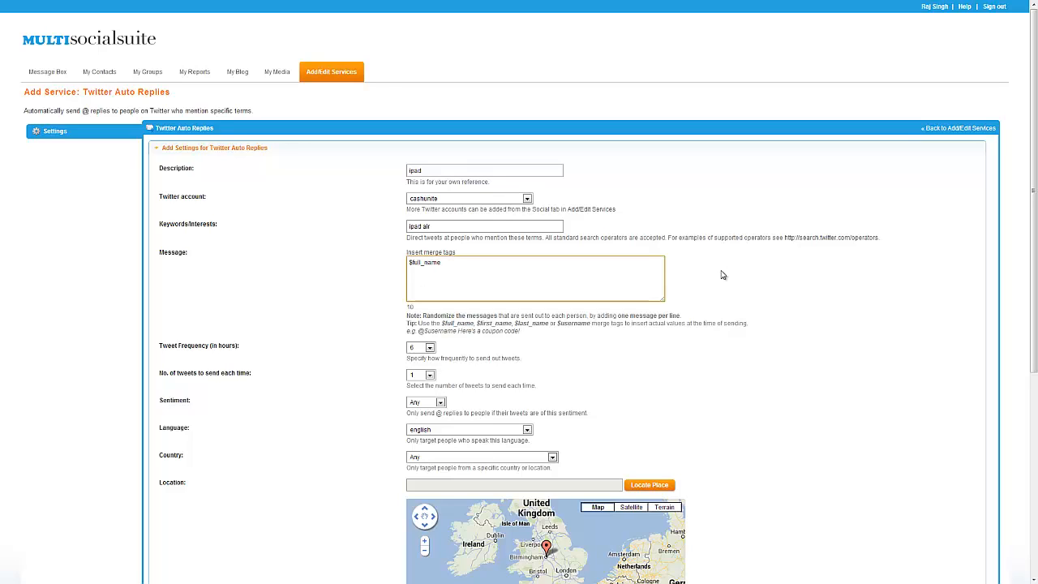
type("hi")
type("ont you ")
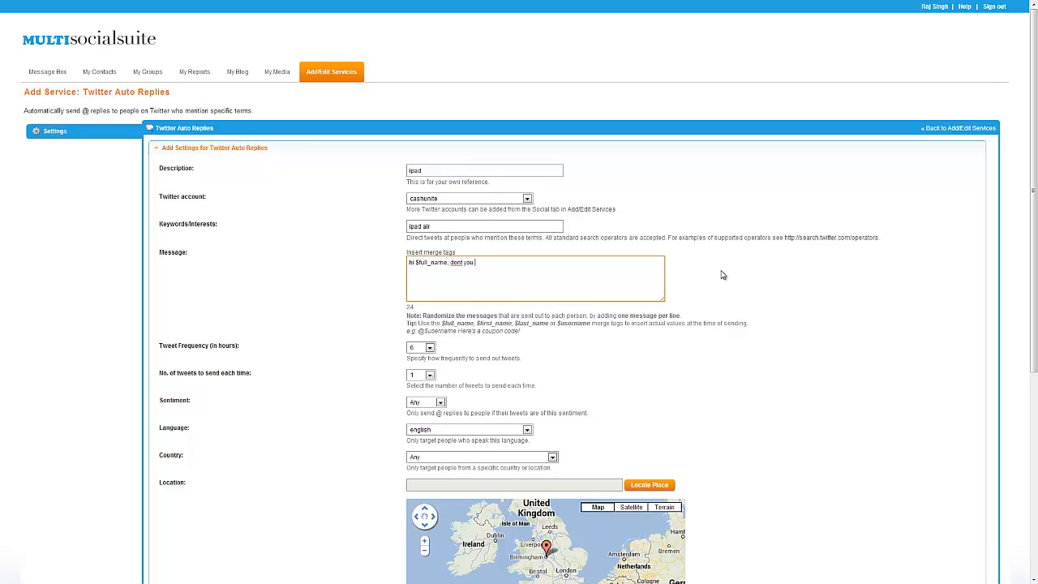
type("like ipad mini?")
- Change the auto-reply keywords to "need money"
left_click_drag(445, 229, 407, 227)
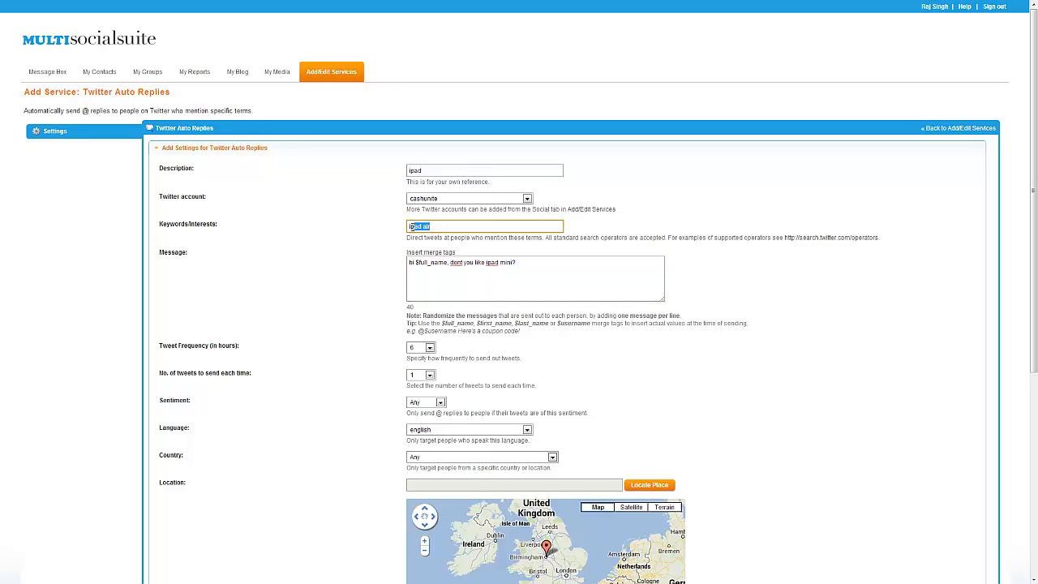
type("need money")
key("Tab")
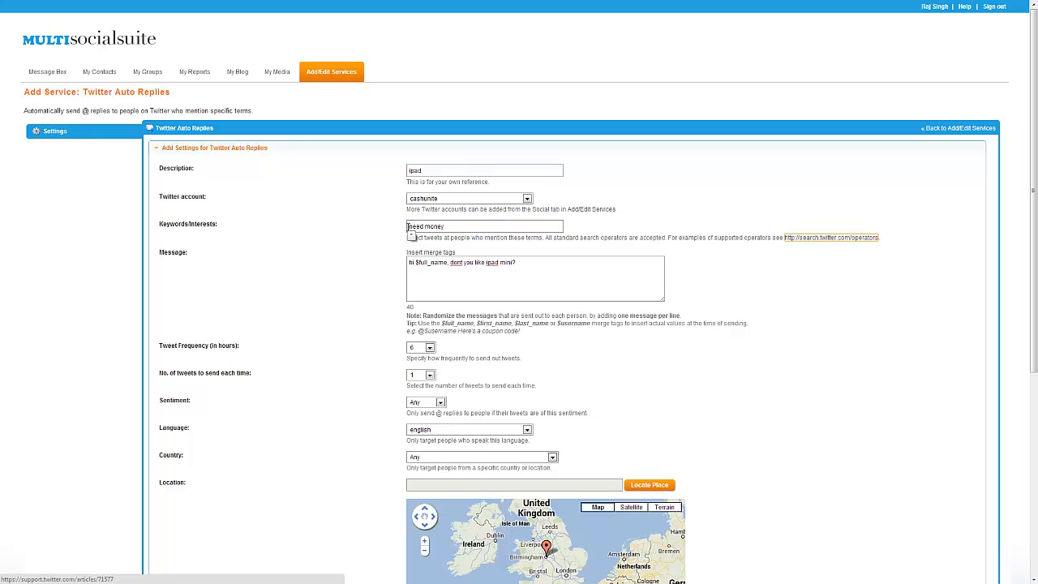
left_click_drag(516, 261, 458, 271)
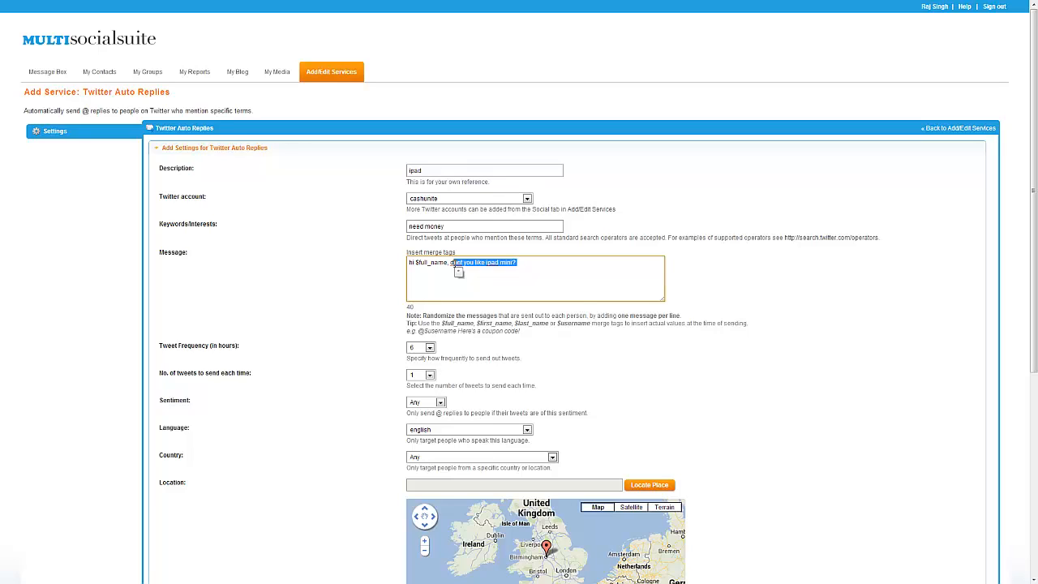
left_click_drag(458, 271, 451, 228)
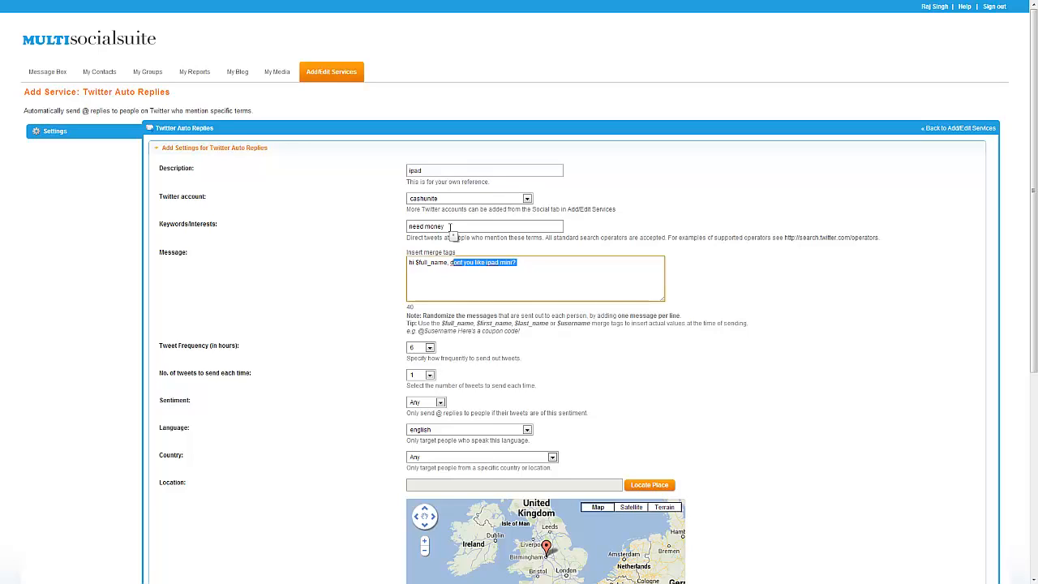
left_click_drag(451, 228, 468, 297)
left_click(471, 286)
- Set the auto-reply keywords to "ipad" and the number of tweets to send each time to 3
left_click_drag(454, 227, 403, 225)
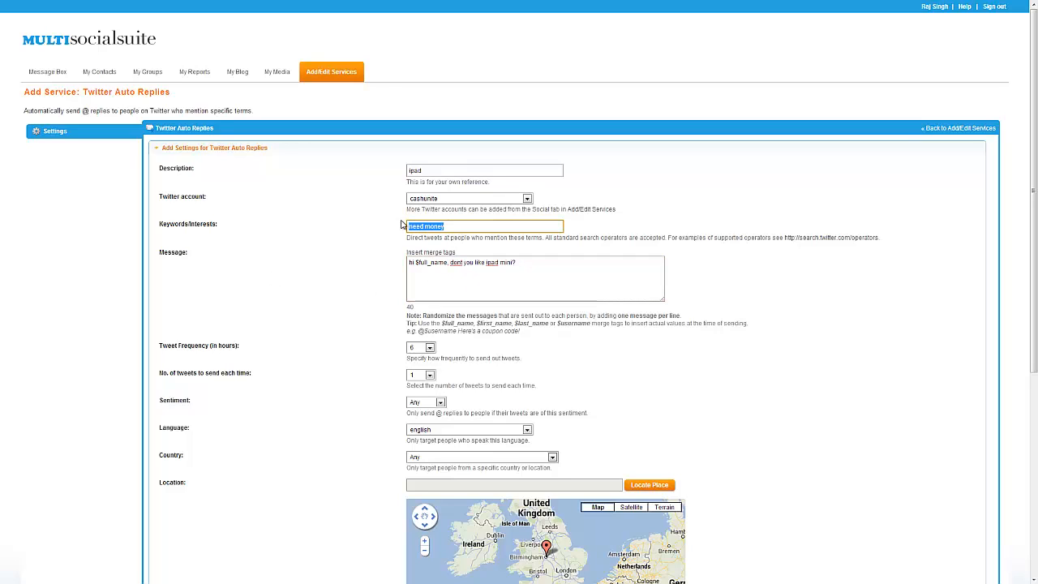
type("ipad")
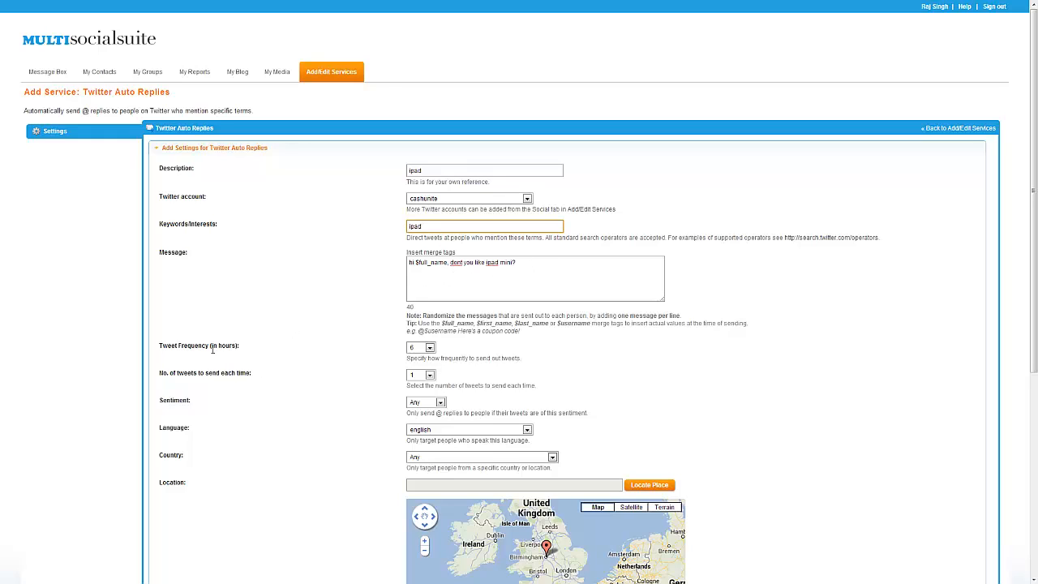
left_click(430, 348)
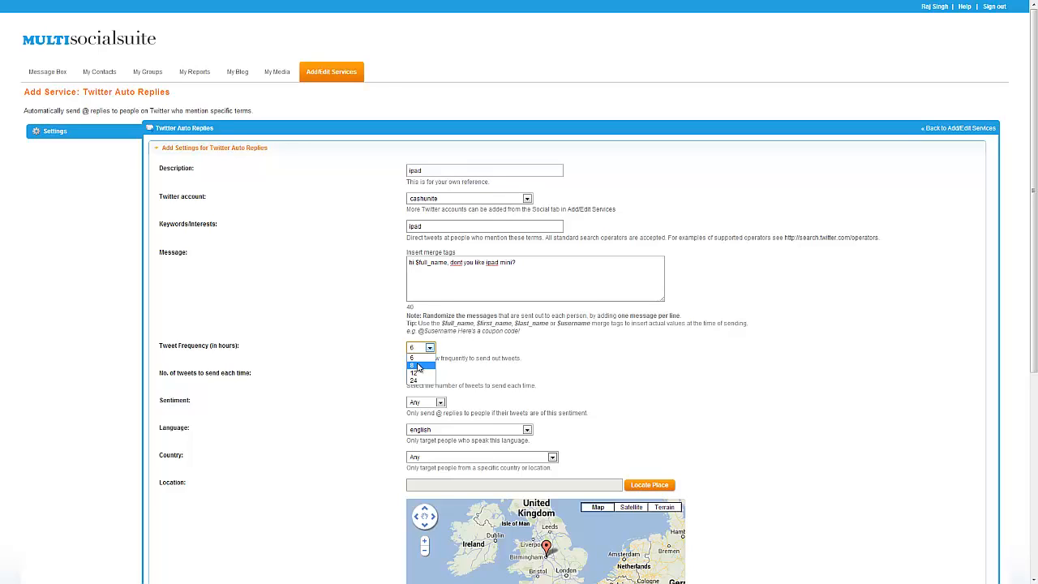
left_click(339, 331)
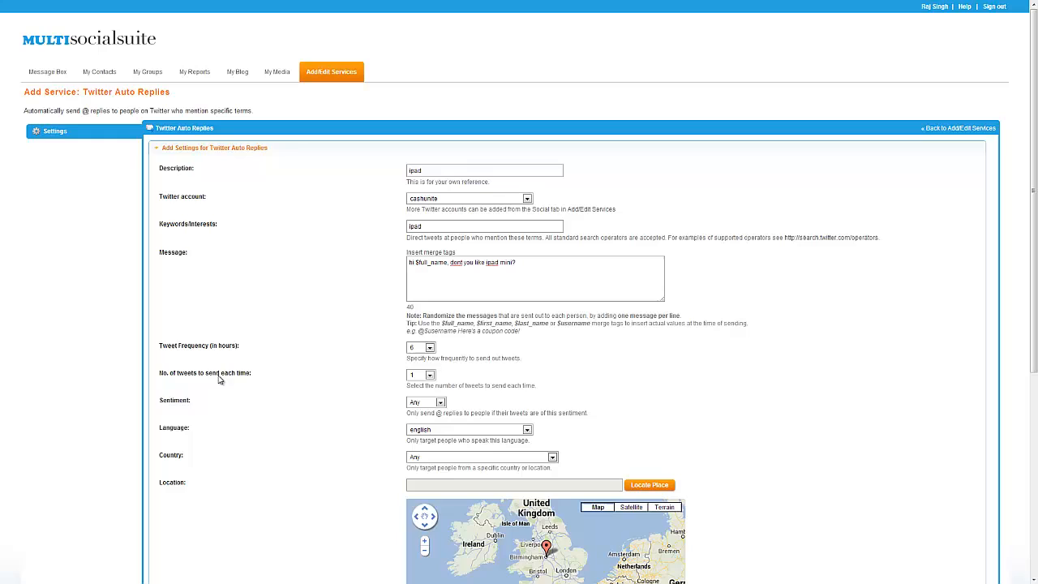
left_click(414, 377)
left_click(294, 371)
left_click(417, 376)
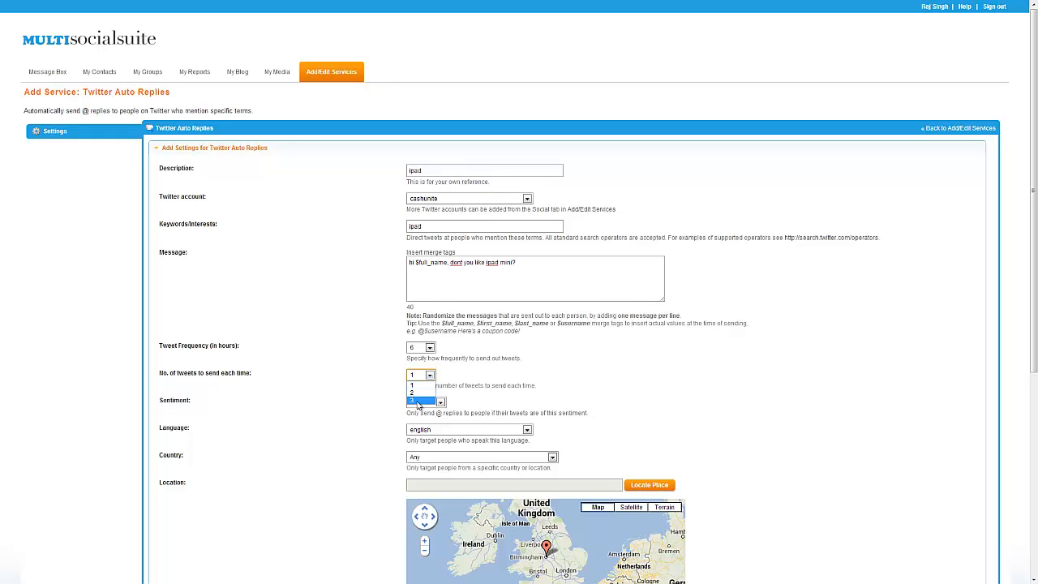
left_click(417, 402)
left_click(285, 391)
- Examine the available sentiment, country and auto follow options for the Twitter Auto Replies service without changing them
scroll(235, 405, "down", 3)
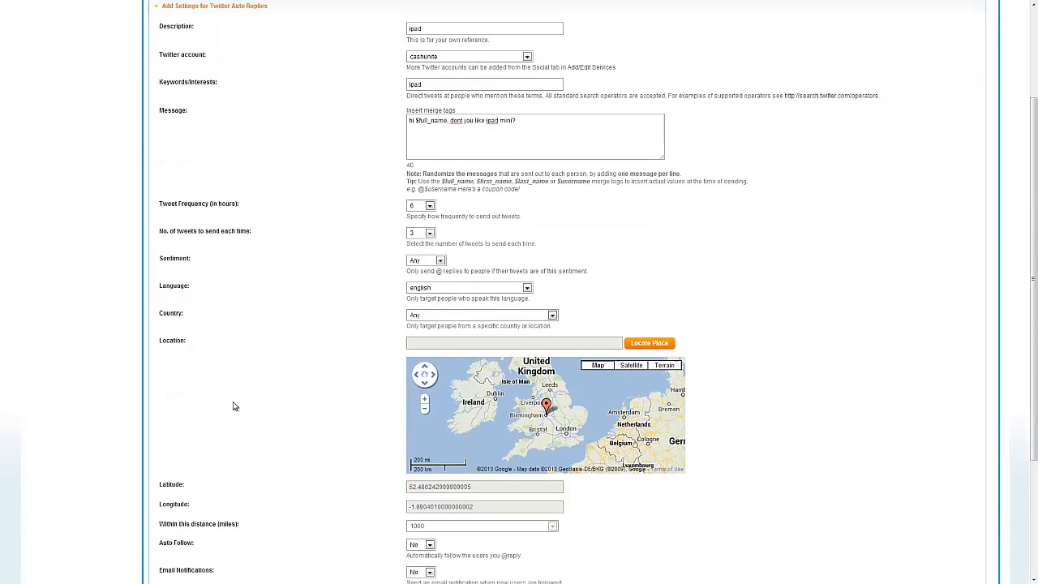
left_click(418, 262)
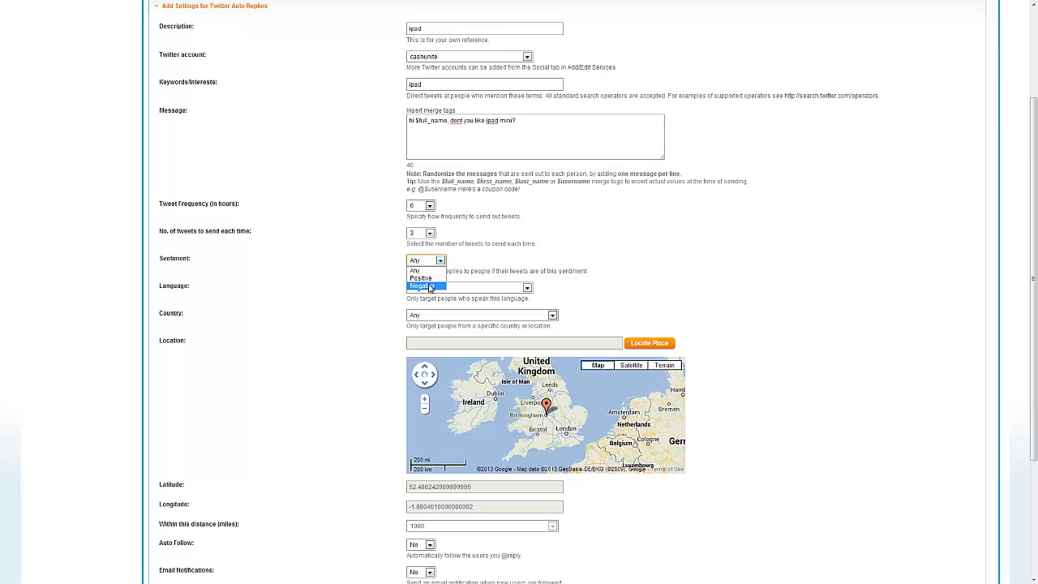
left_click(256, 318)
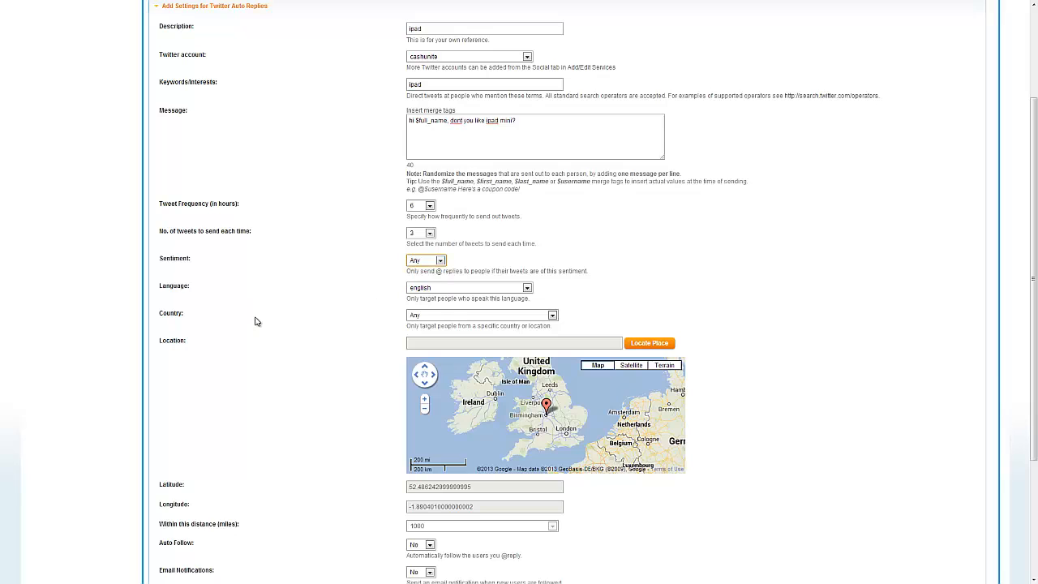
left_click(436, 320)
scroll(460, 395, "down", 15)
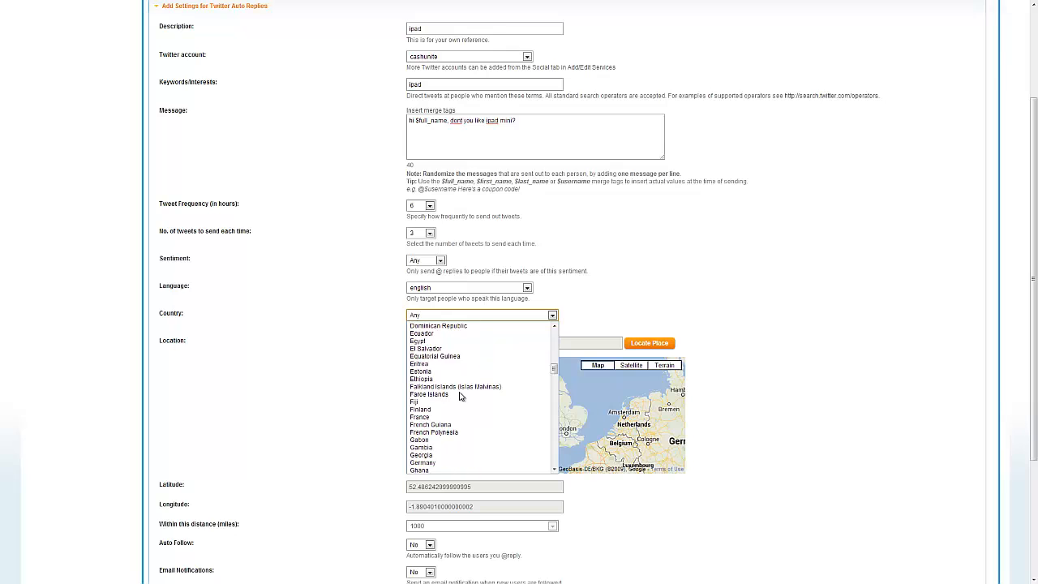
scroll(460, 396, "down", 20)
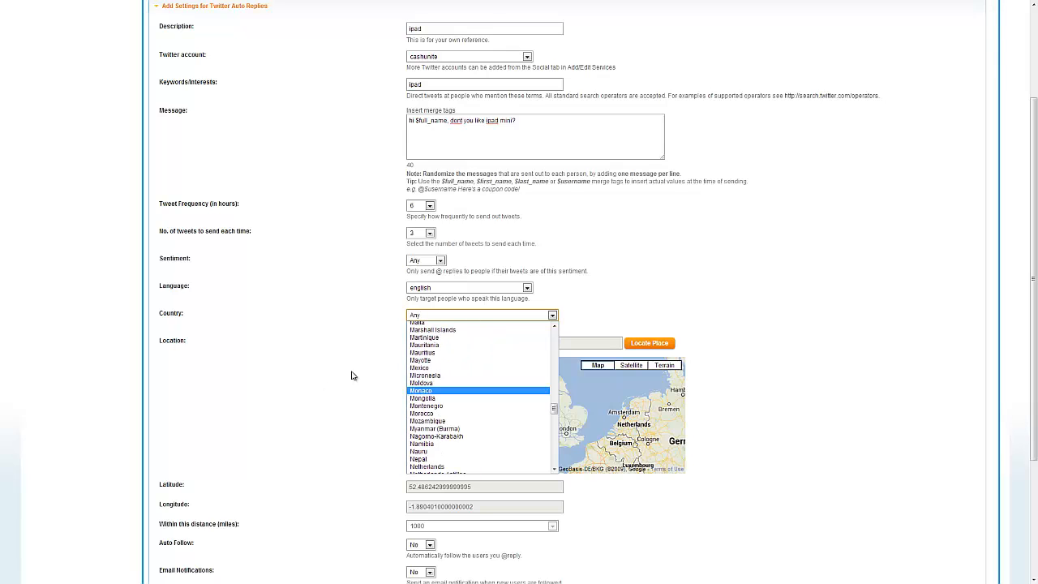
scroll(438, 387, "down", 4)
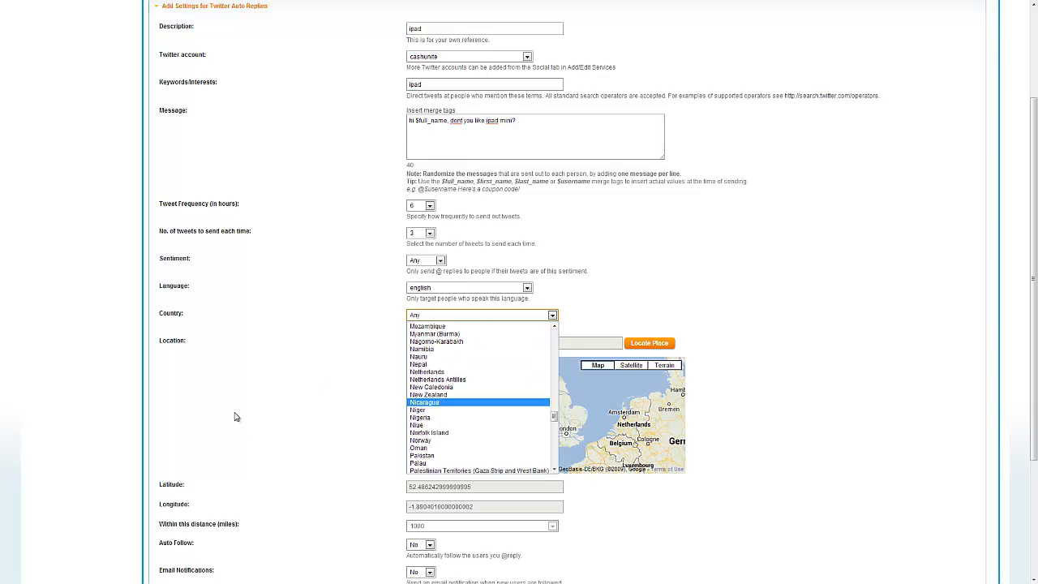
left_click(263, 403)
scroll(262, 403, "down", 3)
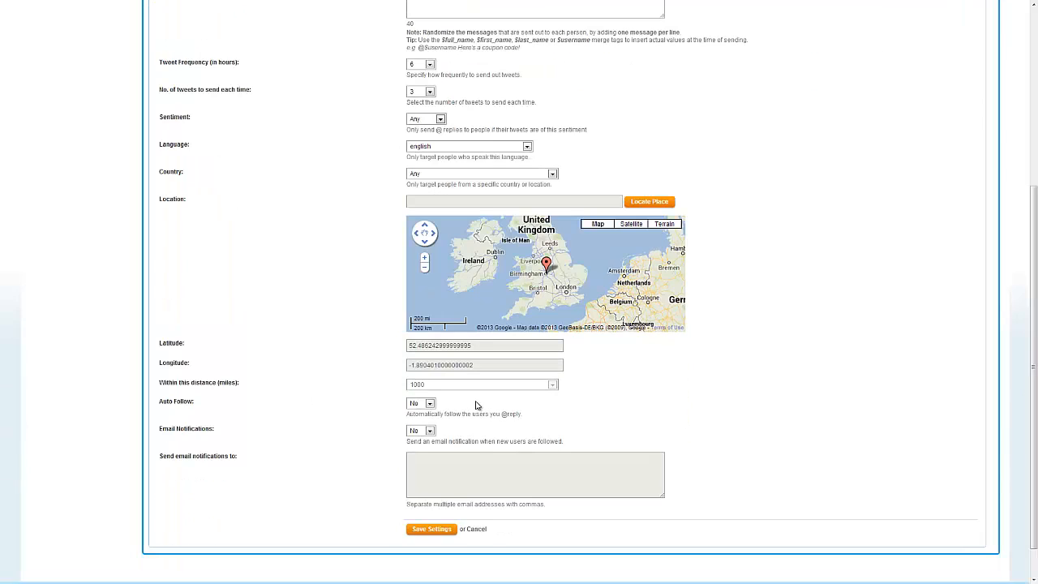
left_click(422, 404)
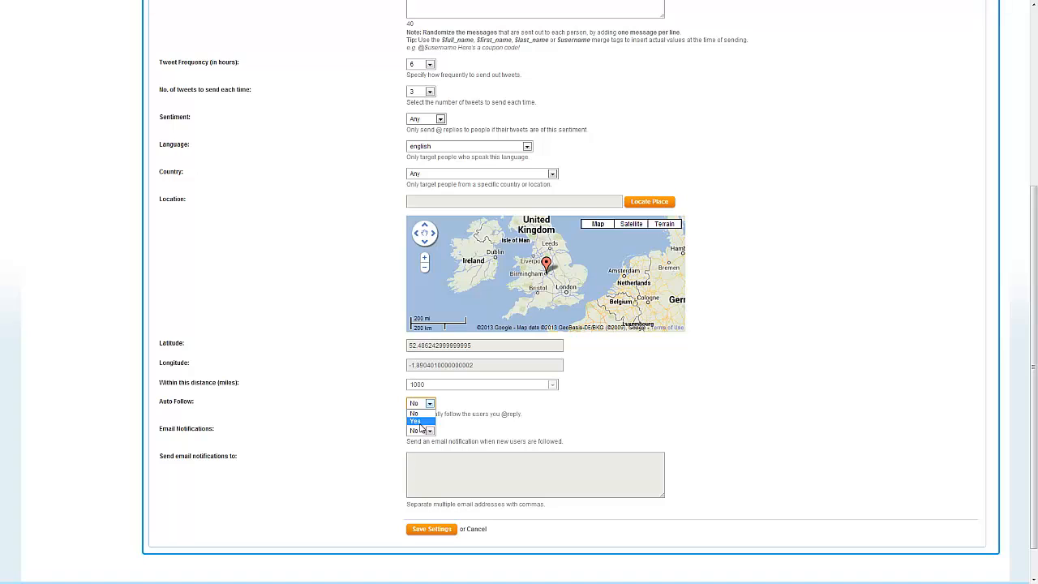
left_click(268, 429)
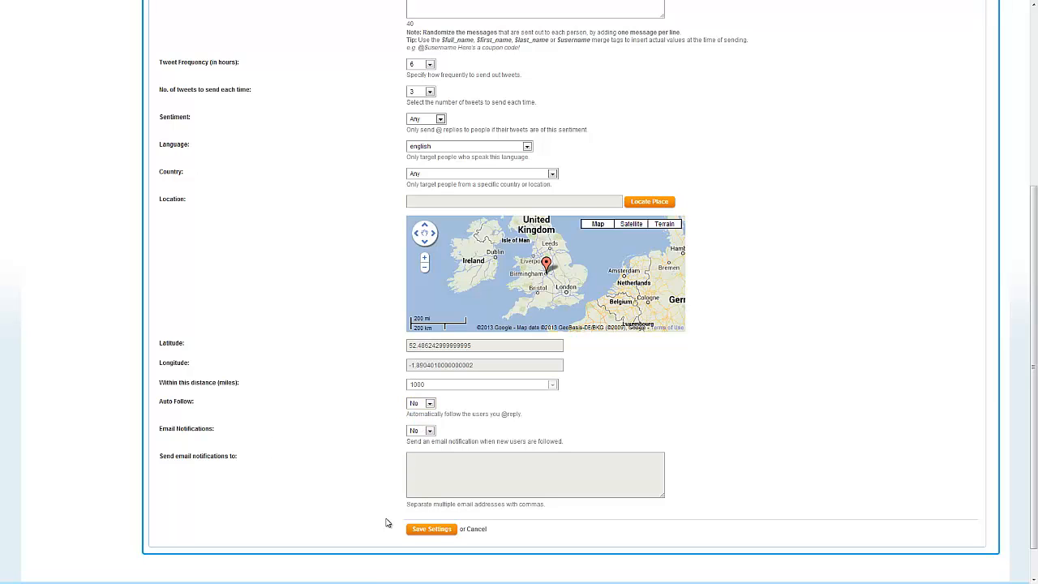
- Review the message and targeting settings, and save the Twitter Auto Replies service
scroll(293, 264, "up", 2)
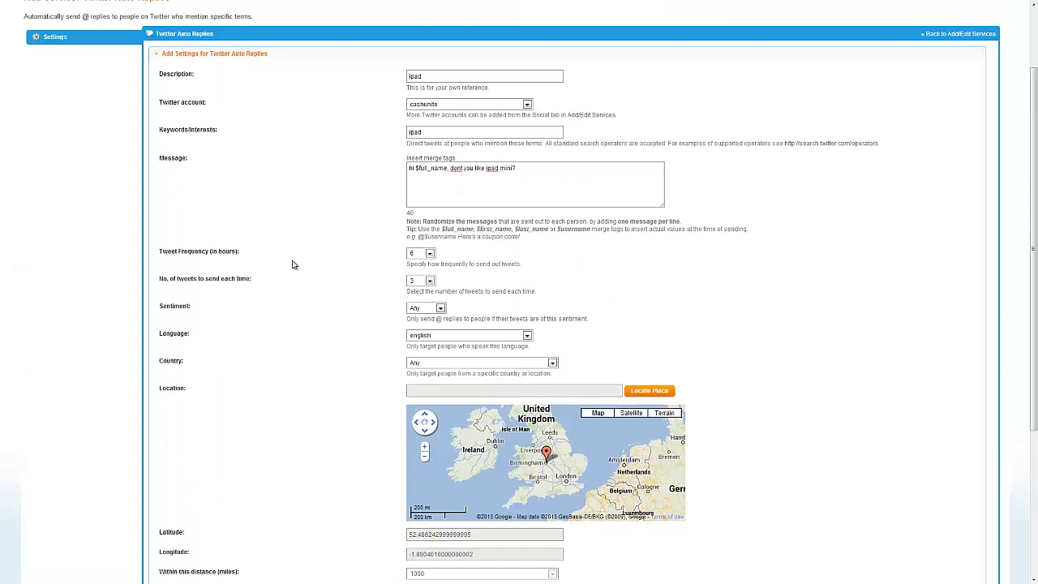
scroll(293, 265, "down", 2)
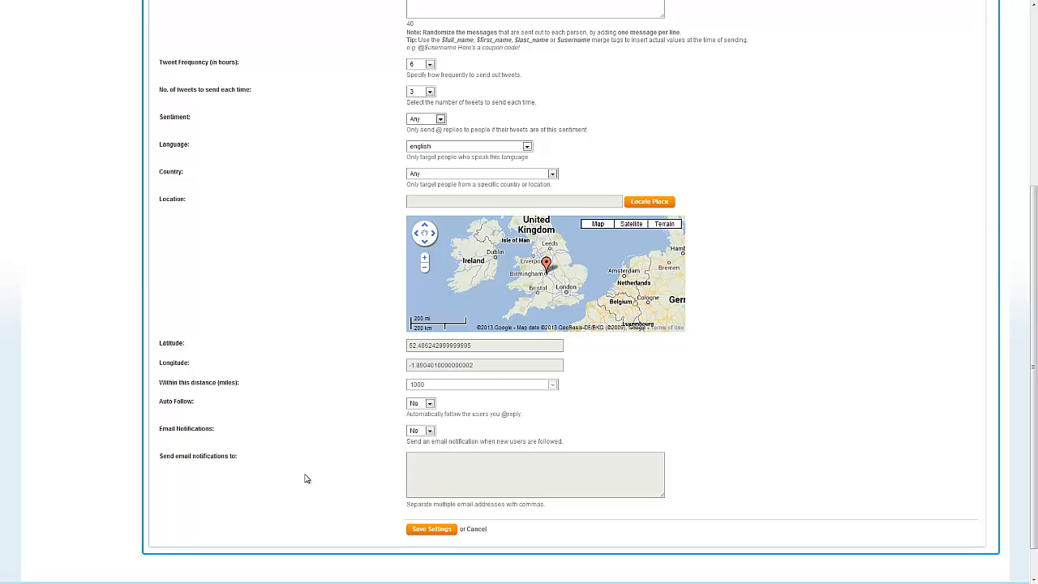
scroll(305, 478, "up", 2)
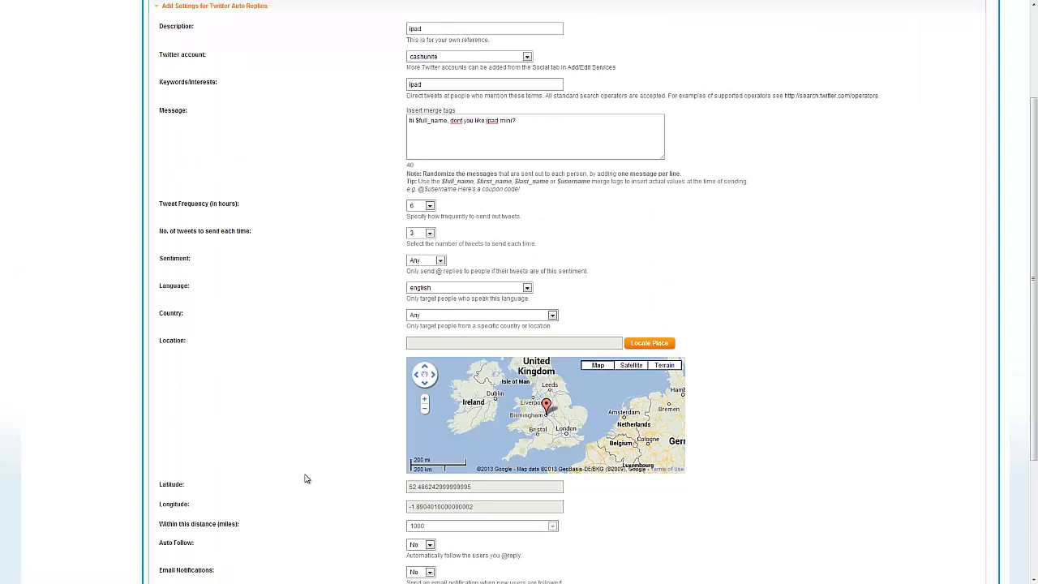
left_click(530, 123)
scroll(336, 394, "down", 3)
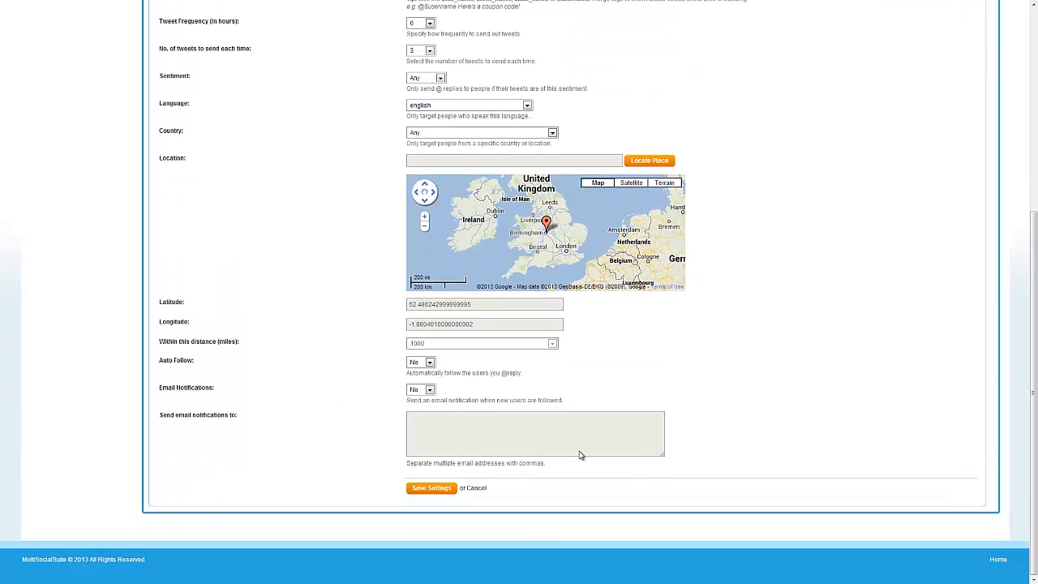
left_click(428, 490)
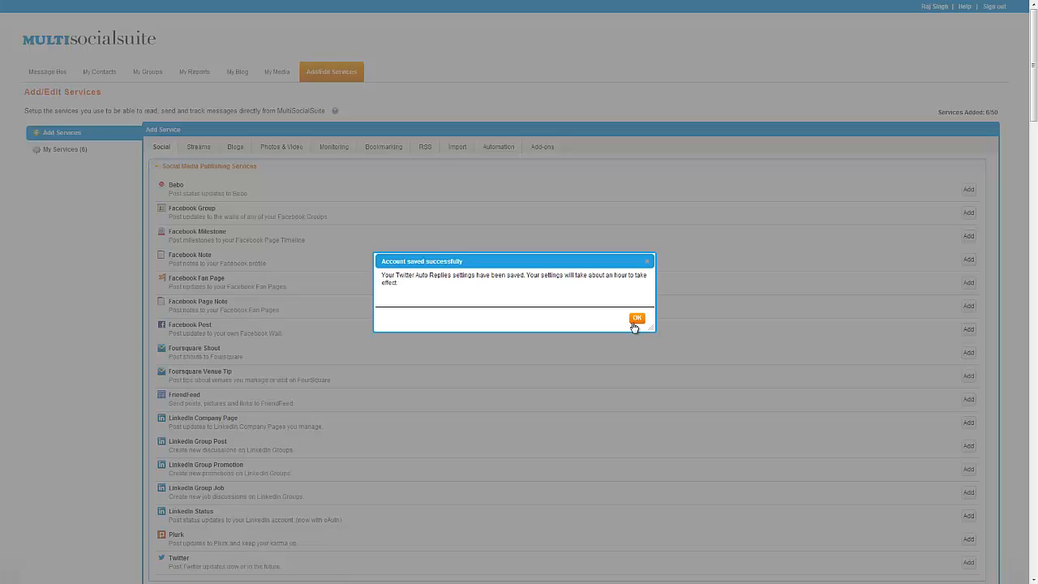
left_click(638, 319)
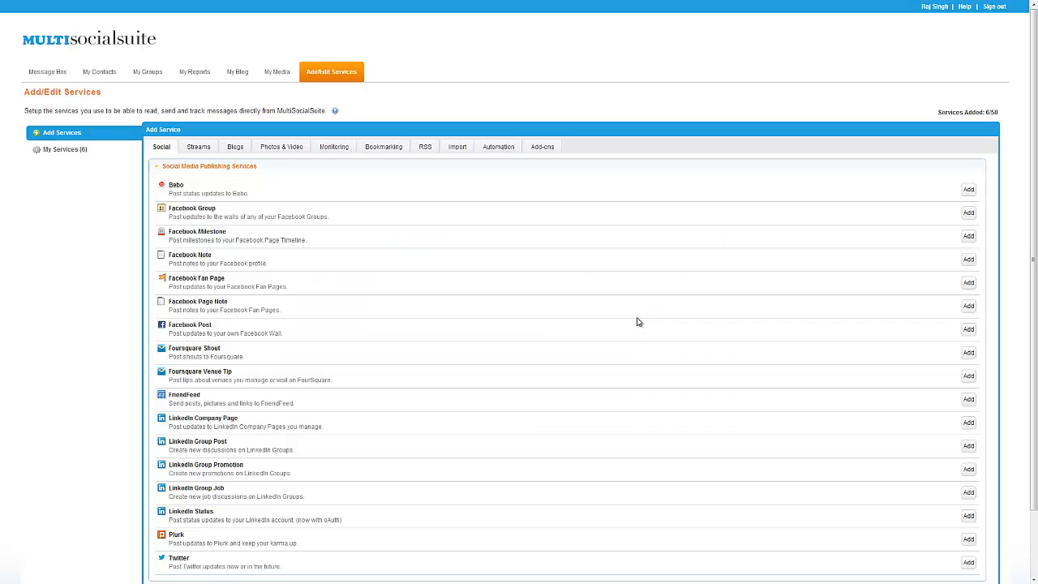
- Review the added social and stream services, and delete the "ipad" Twitter Auto Replies automation service
left_click(54, 153)
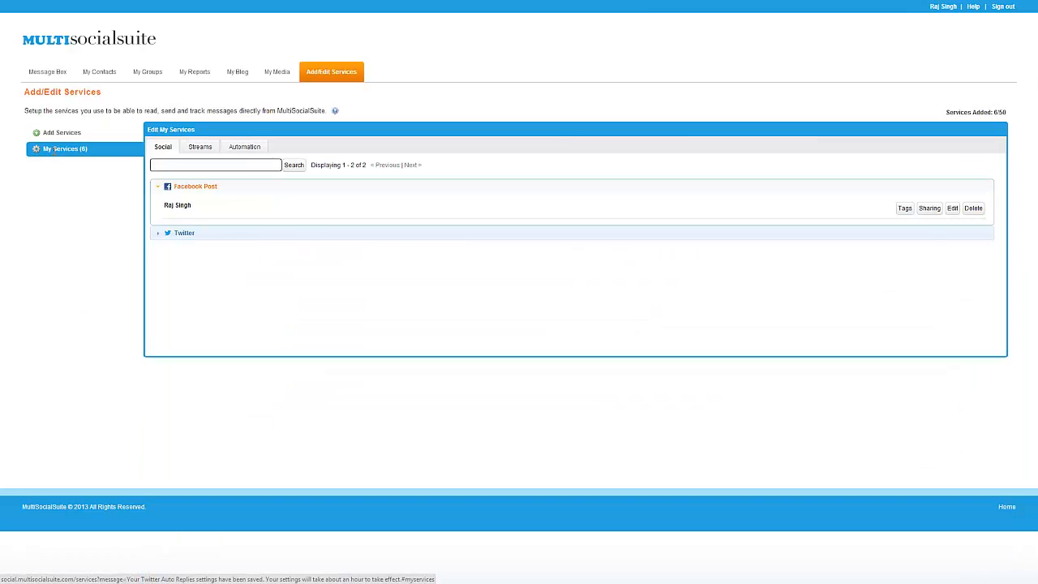
left_click(188, 233)
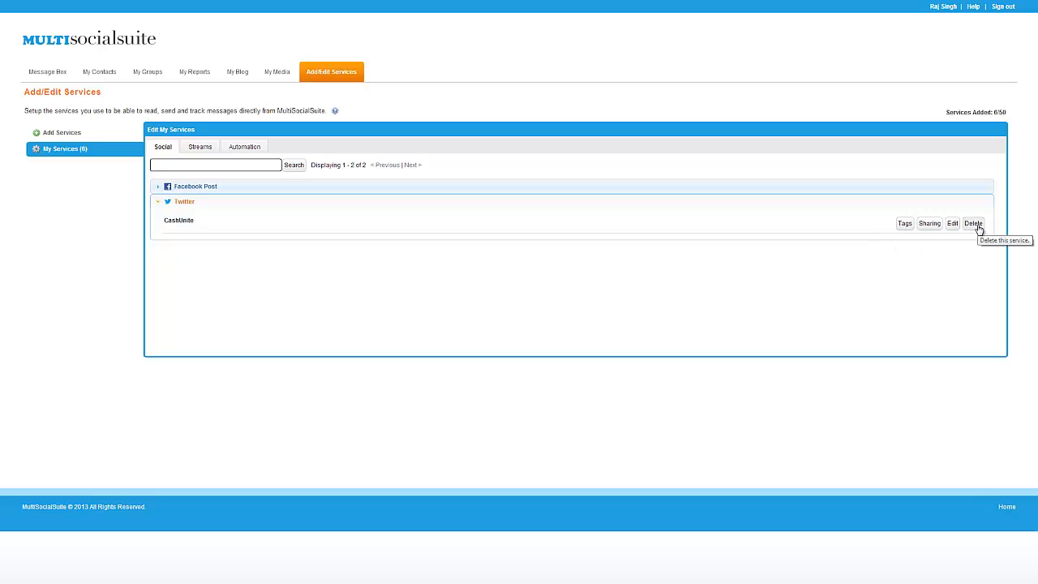
left_click(200, 148)
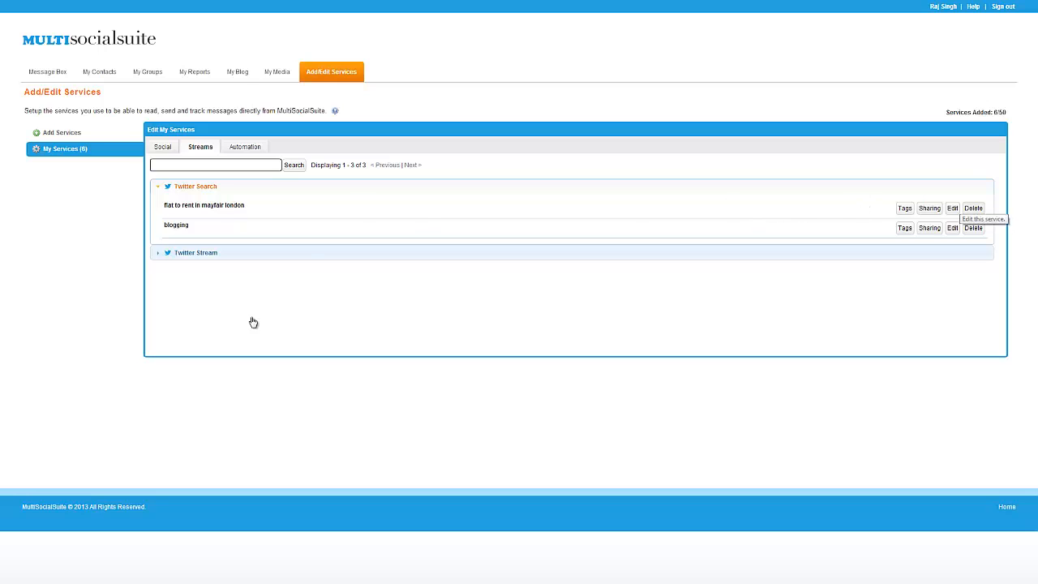
left_click(207, 253)
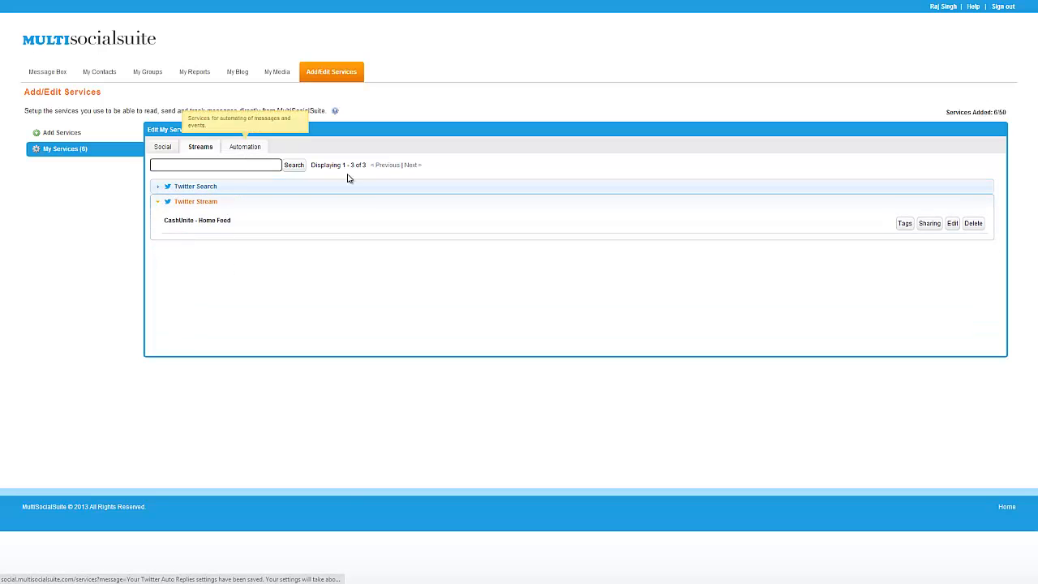
left_click(250, 152)
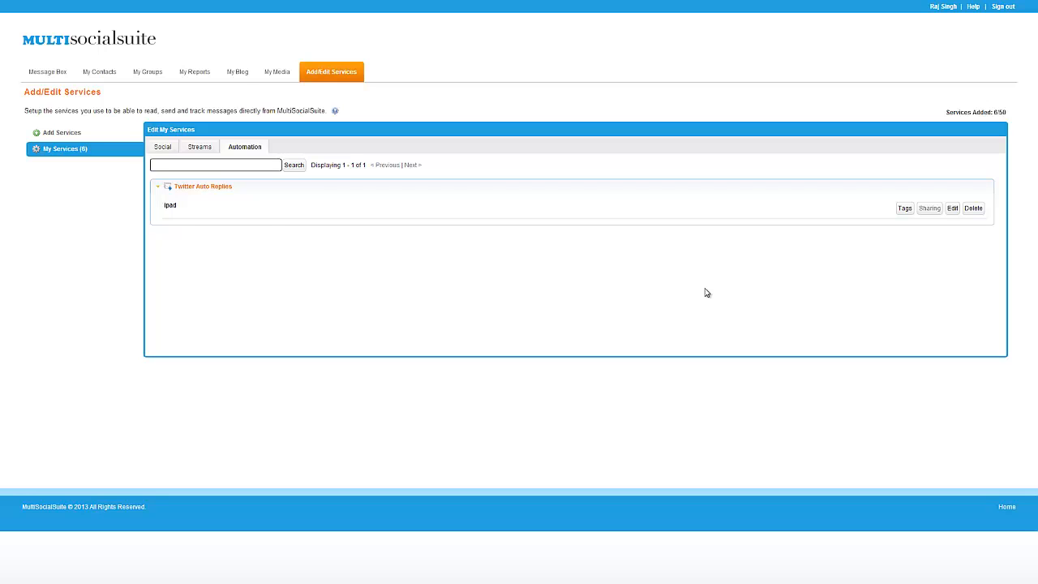
left_click(973, 208)
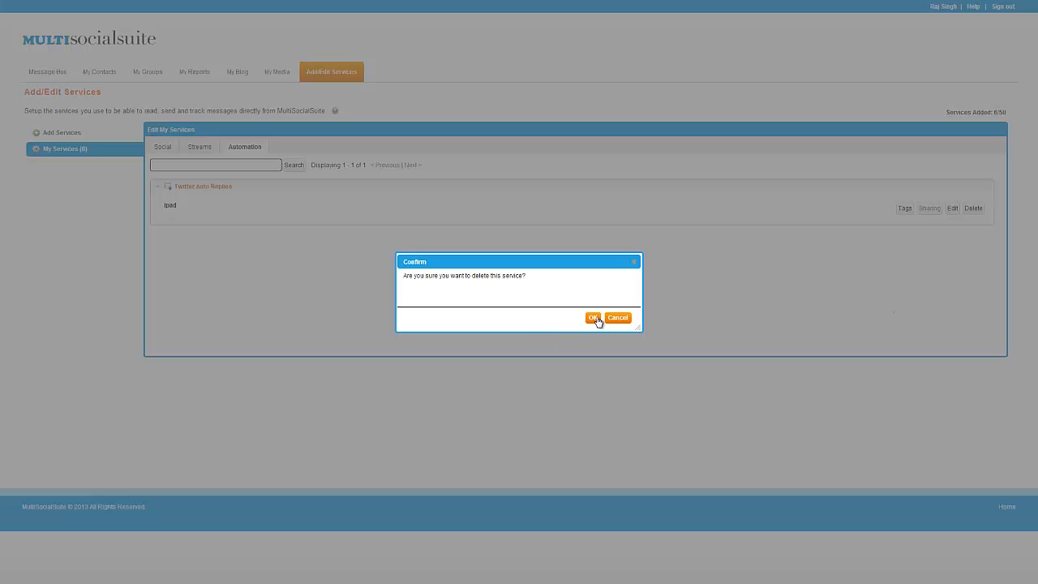
left_click(594, 318)
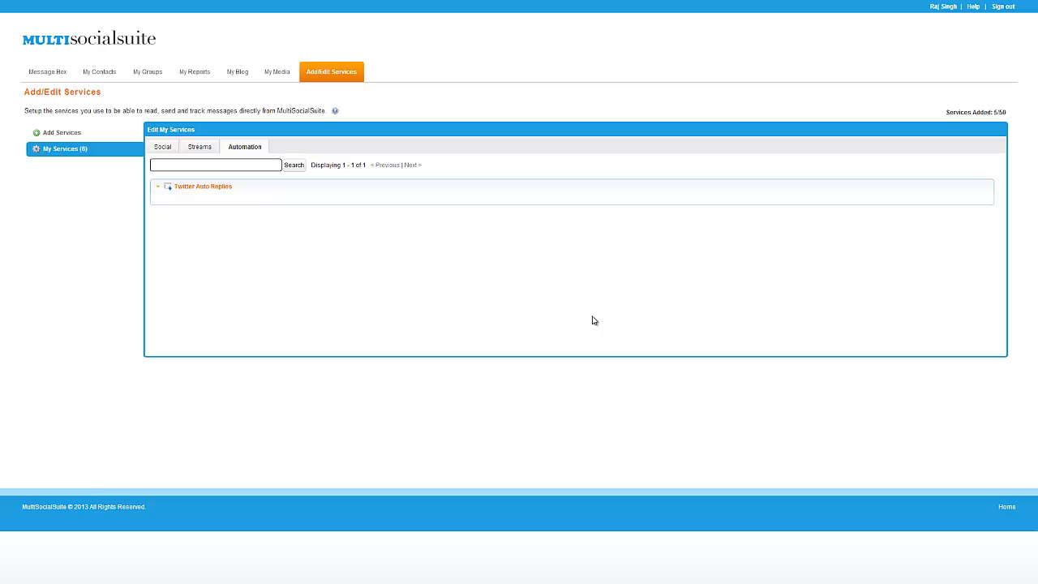
- Start adding the Twitter Auto Retweets automation service
left_click(337, 77)
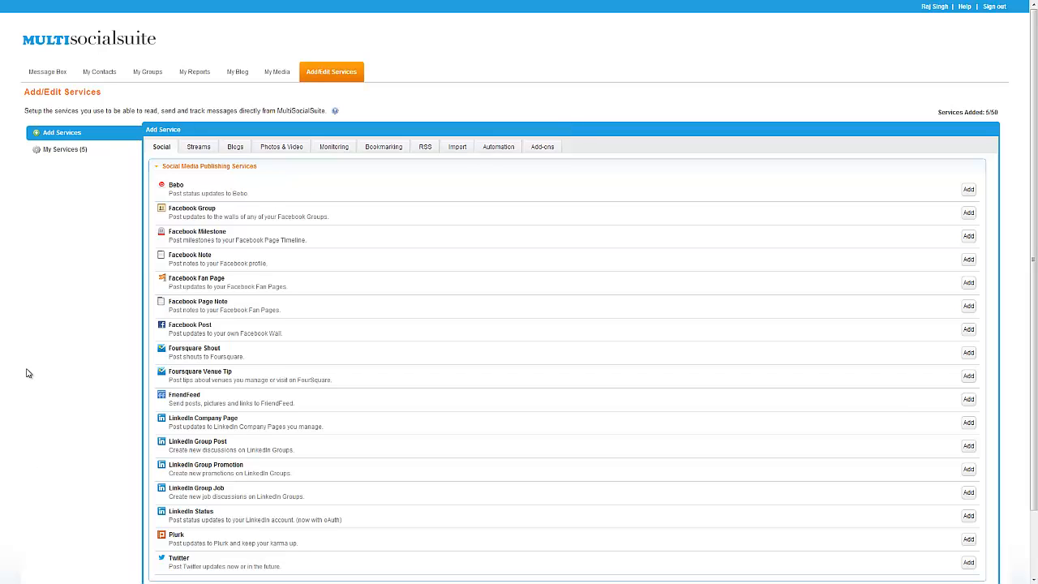
scroll(71, 362, "down", 2)
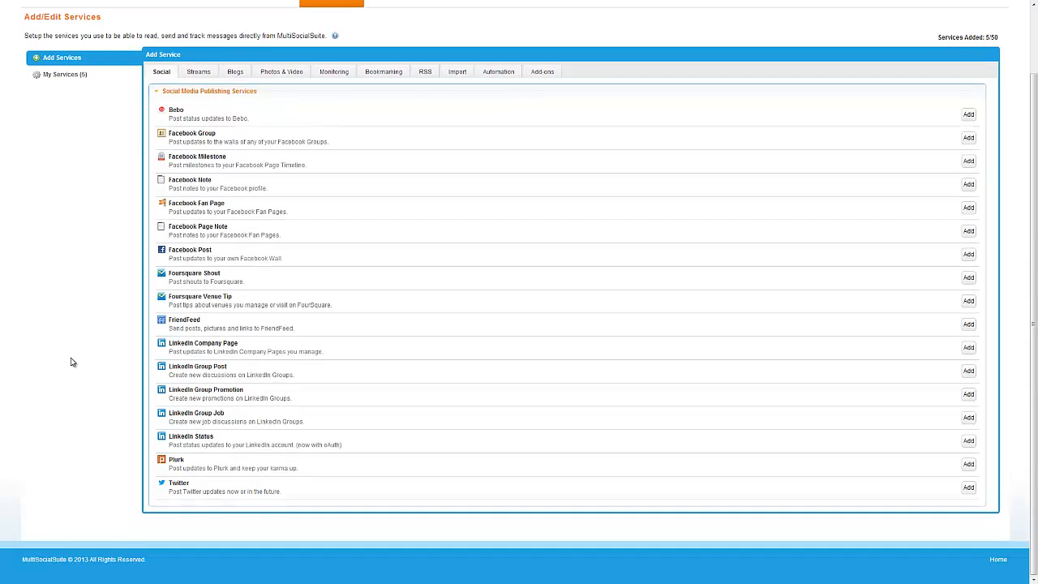
left_click(502, 73)
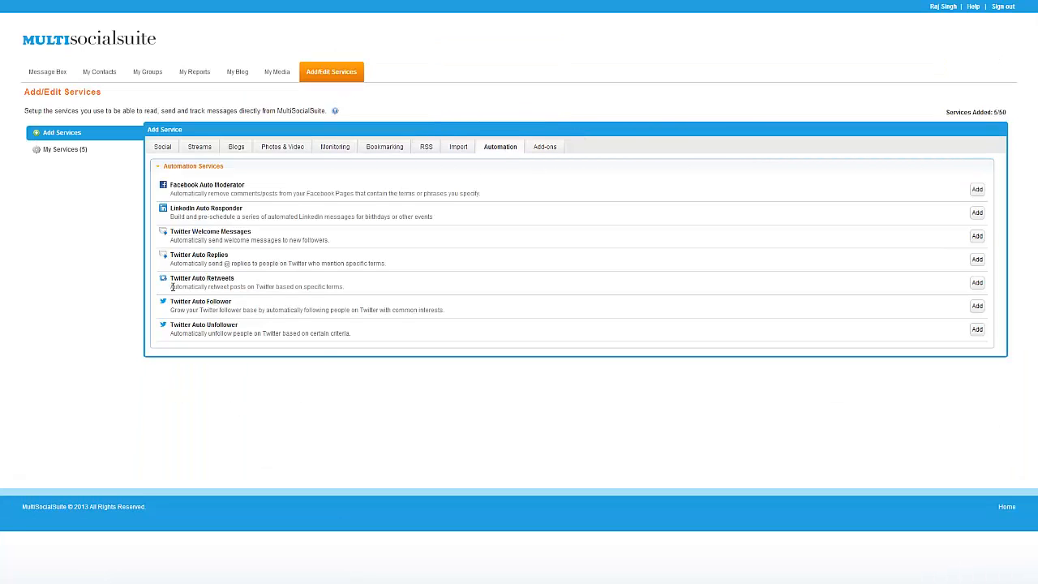
left_click(977, 282)
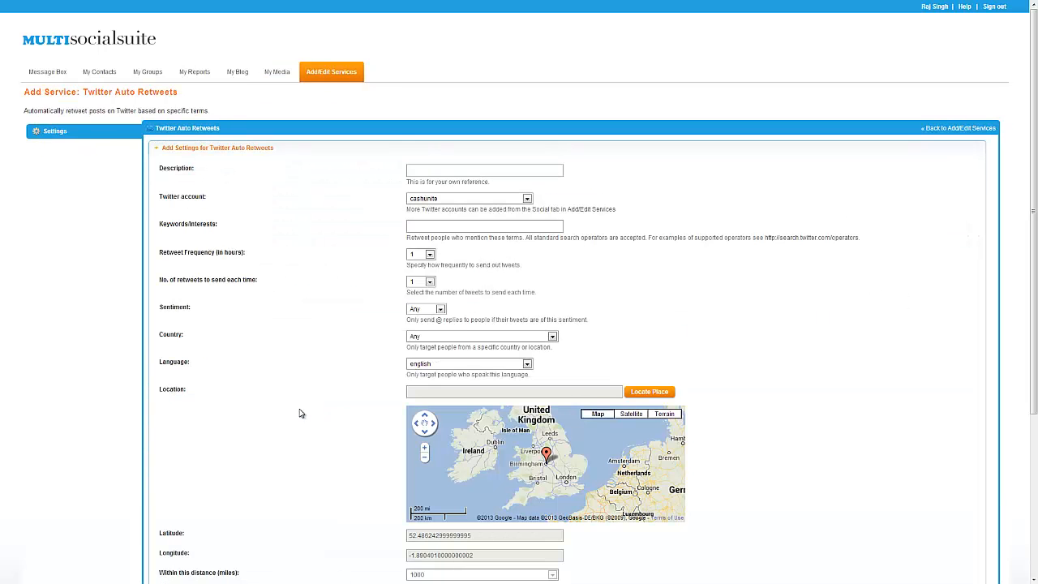
- Describe the Twitter Auto Retweets service as "retweet" and set its keywords to "ipad air"
left_click(440, 169)
type("retweet")
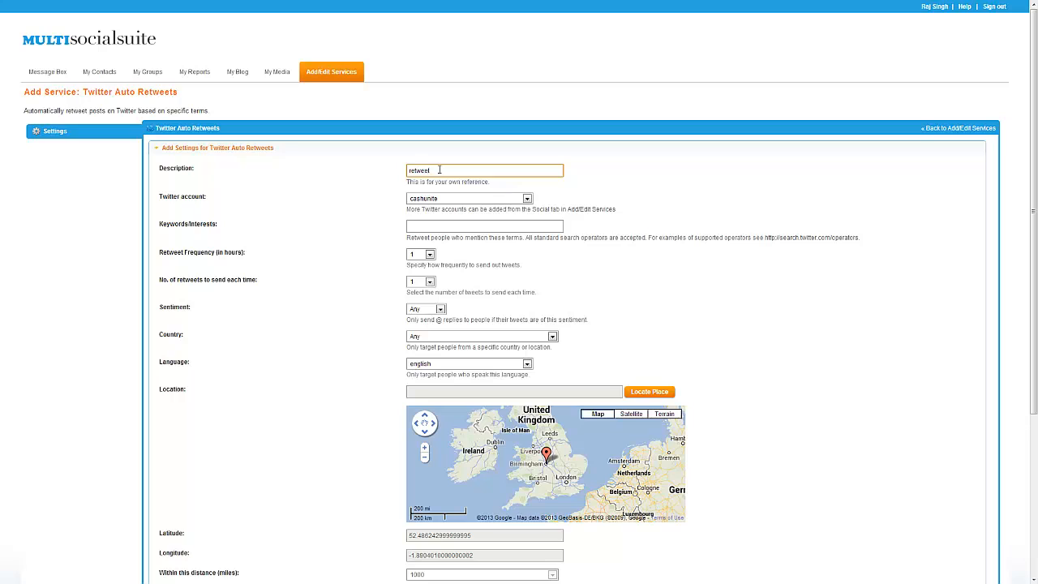
left_click(263, 248)
left_click(437, 228)
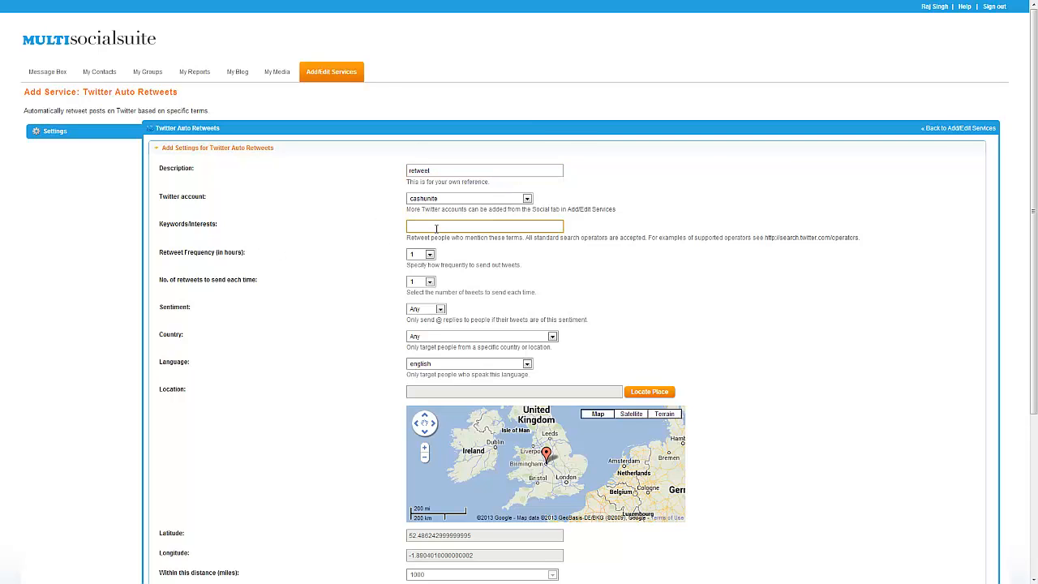
type("ipad air")
- Set the retweet frequency to 1 hour and the number of retweets sent each time to 3
left_click(422, 256)
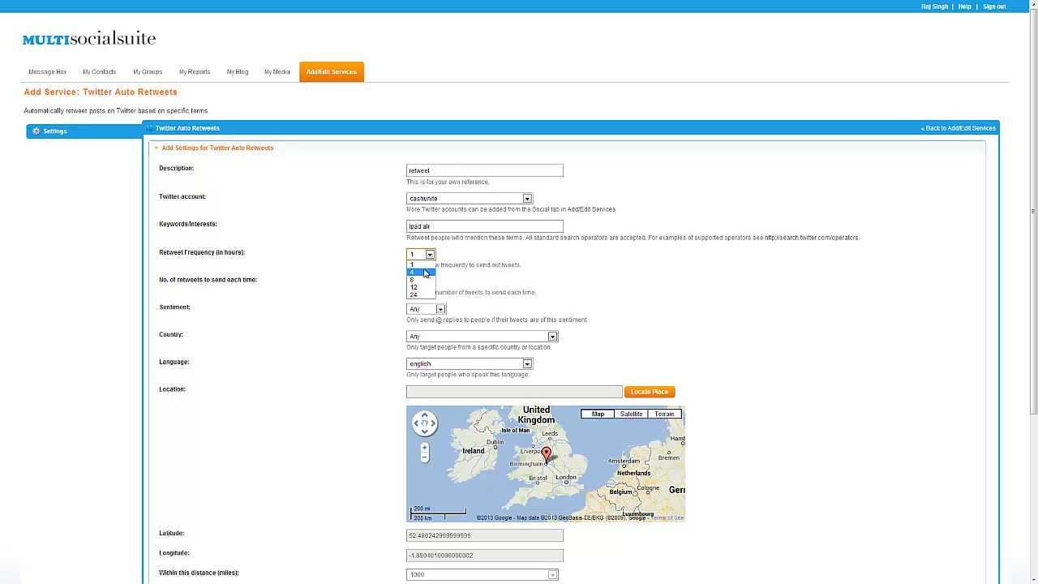
left_click(424, 266)
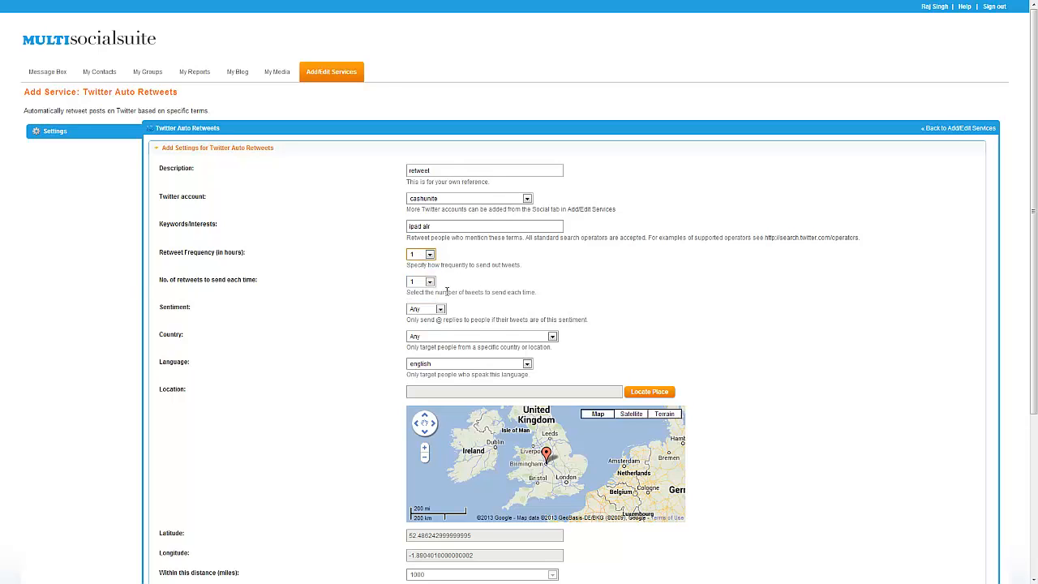
left_click(430, 282)
left_click(419, 308)
left_click(444, 226)
left_click_drag(442, 227, 389, 230)
left_click(231, 289)
- Target tweets with Positive sentiment and keep the country set to Any
left_click(421, 311)
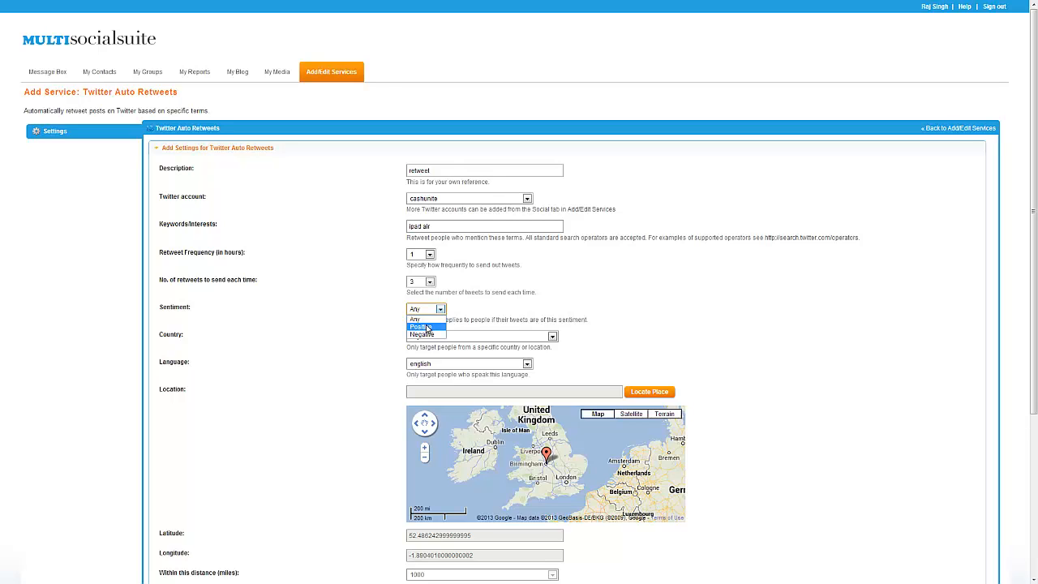
left_click(420, 327)
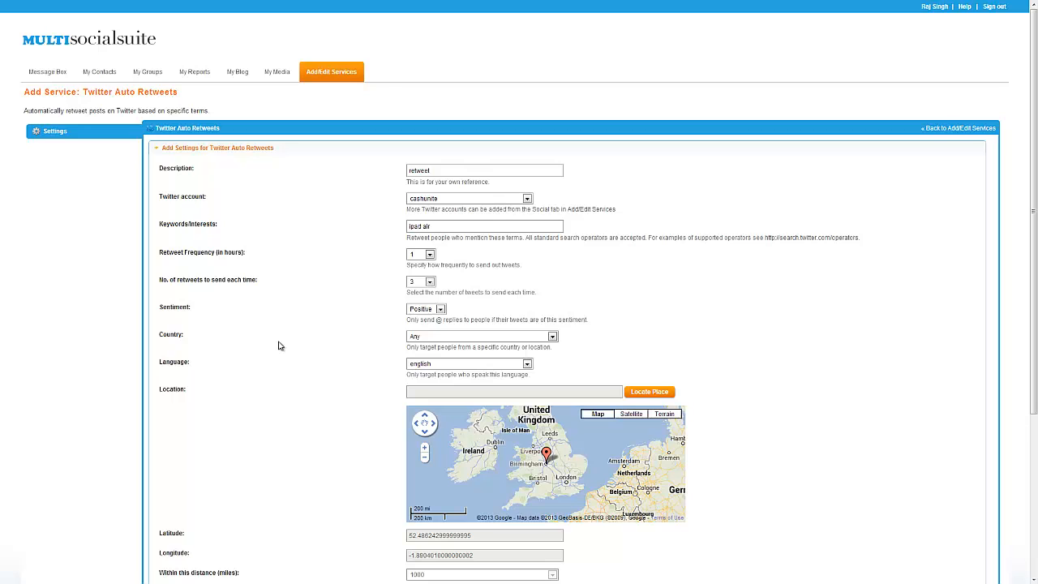
scroll(278, 345, "down", 1)
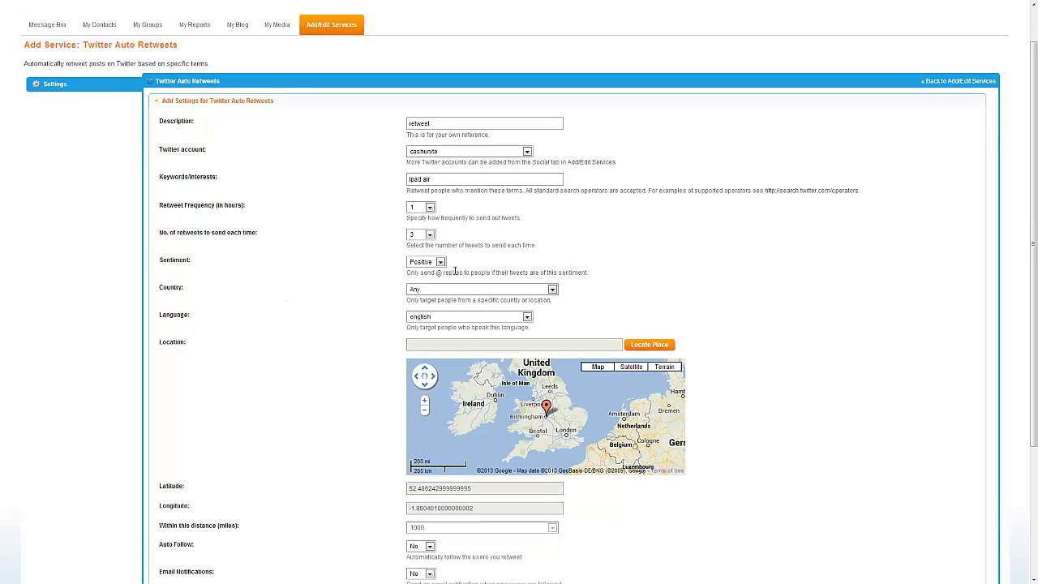
left_click(434, 291)
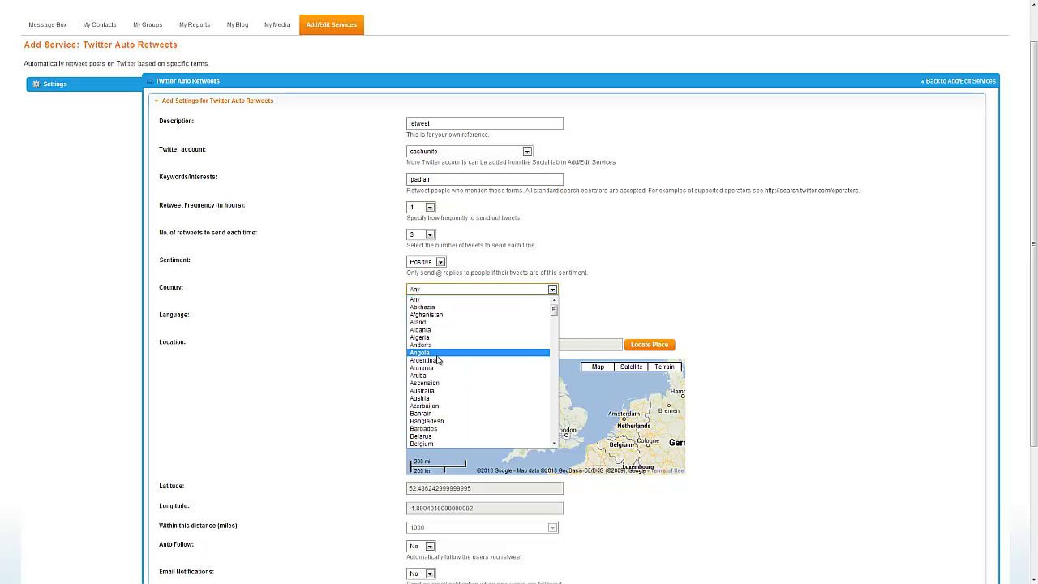
left_click(435, 300)
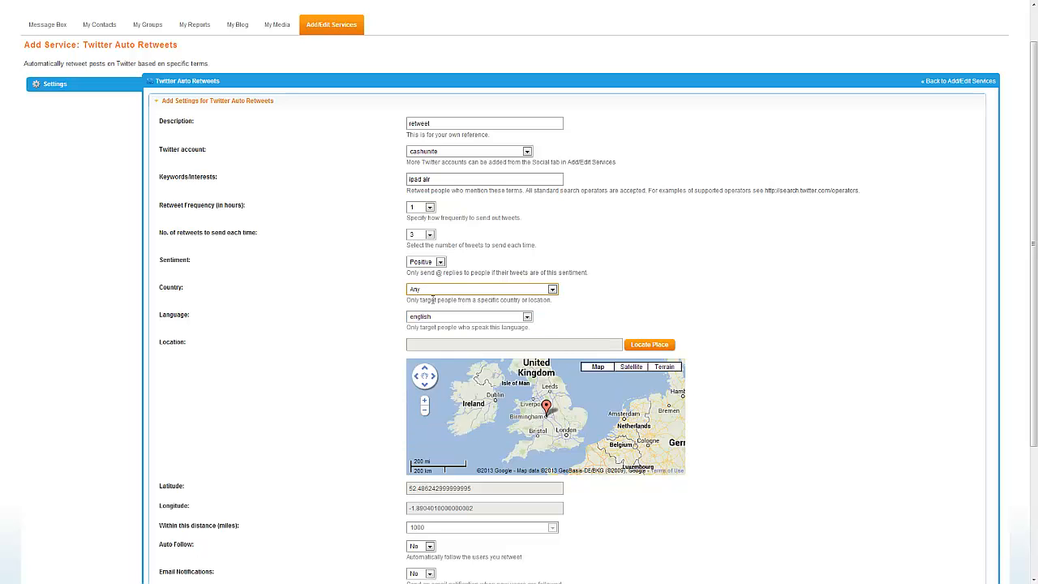
- Review the remaining language, location and auto follow settings, and save the Twitter Auto Retweets service
scroll(254, 391, "down", 2)
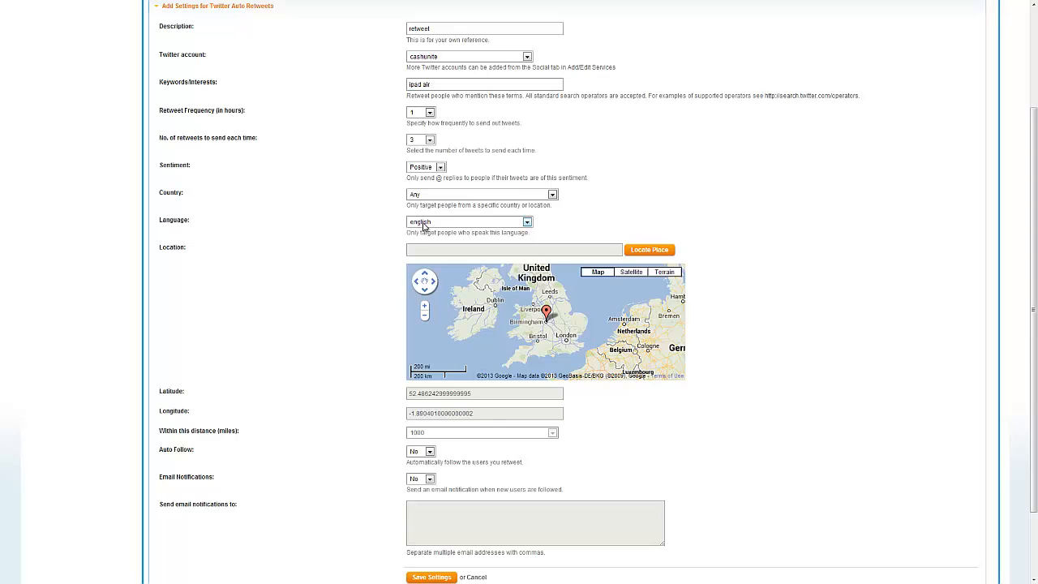
scroll(258, 360, "down", 2)
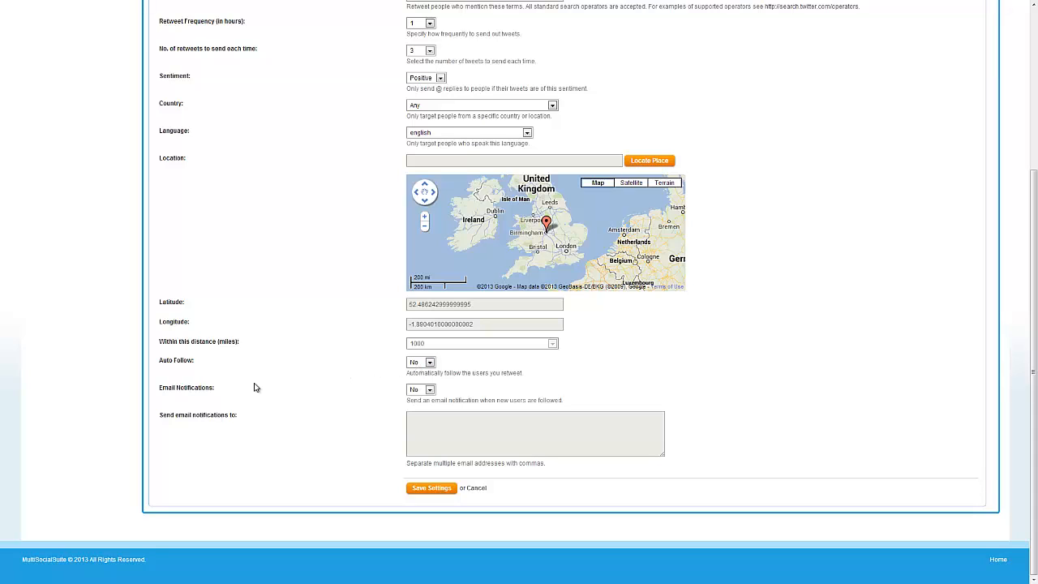
left_click(422, 489)
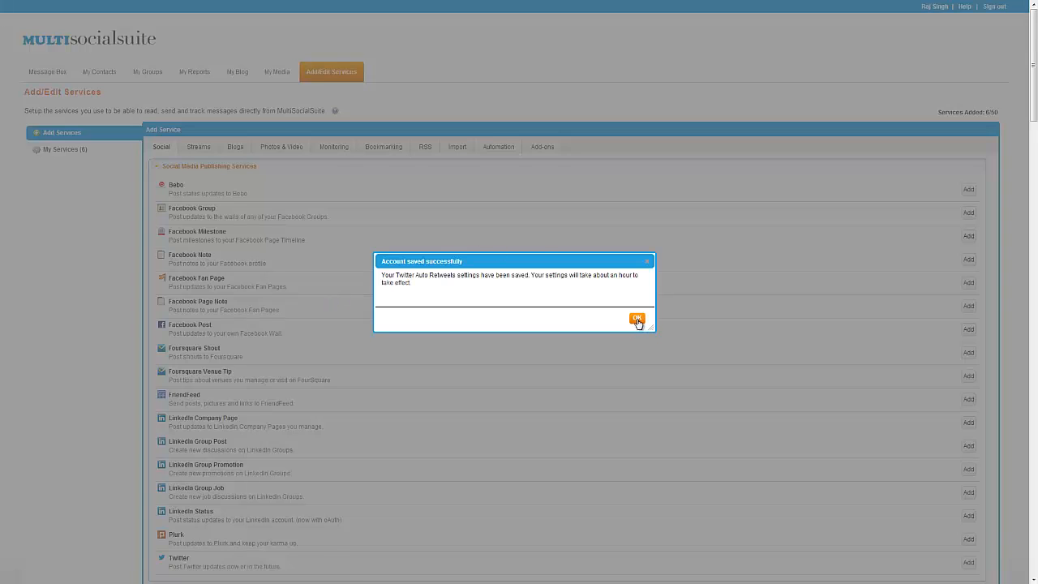
left_click(638, 320)
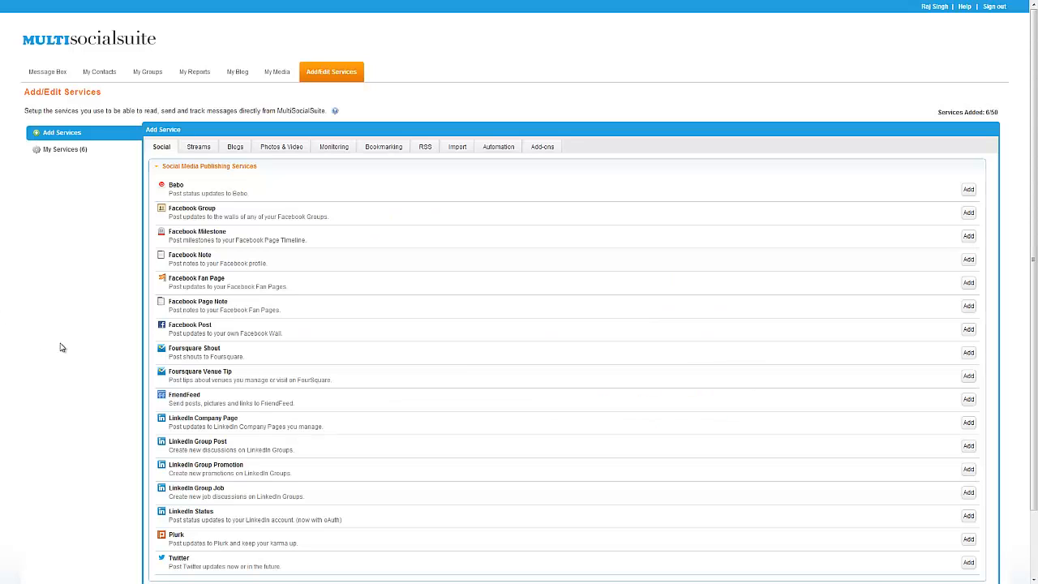
- Open the message inbox and view the tweets in the "Flat To Rent In London" search stream
left_click(43, 73)
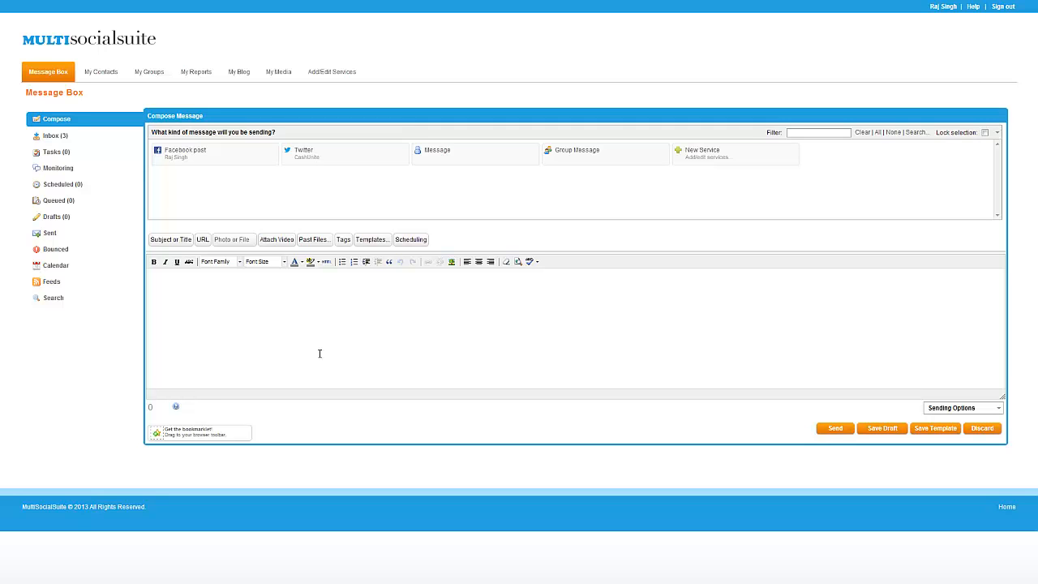
left_click(81, 135)
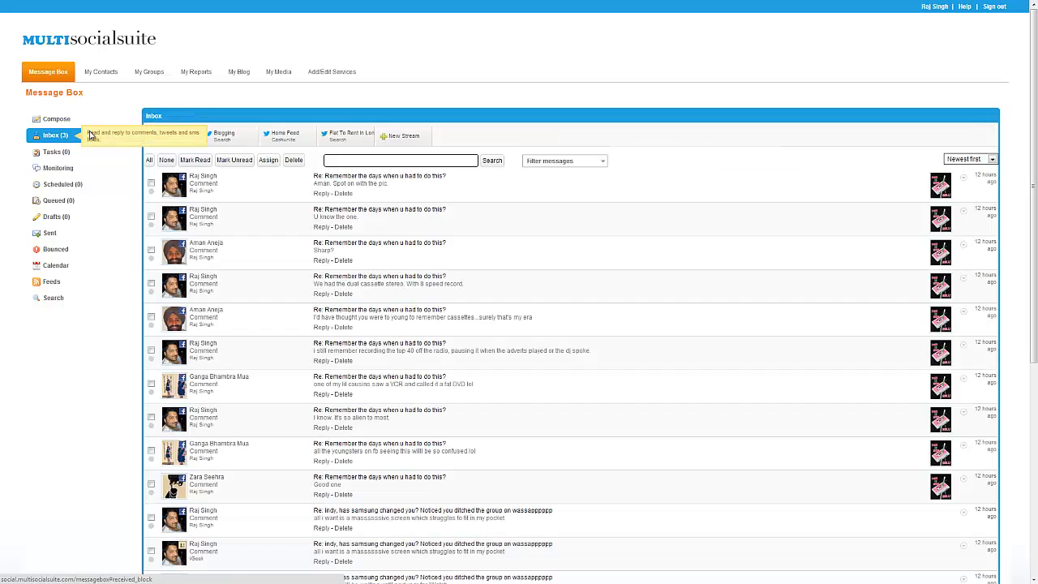
left_click(339, 137)
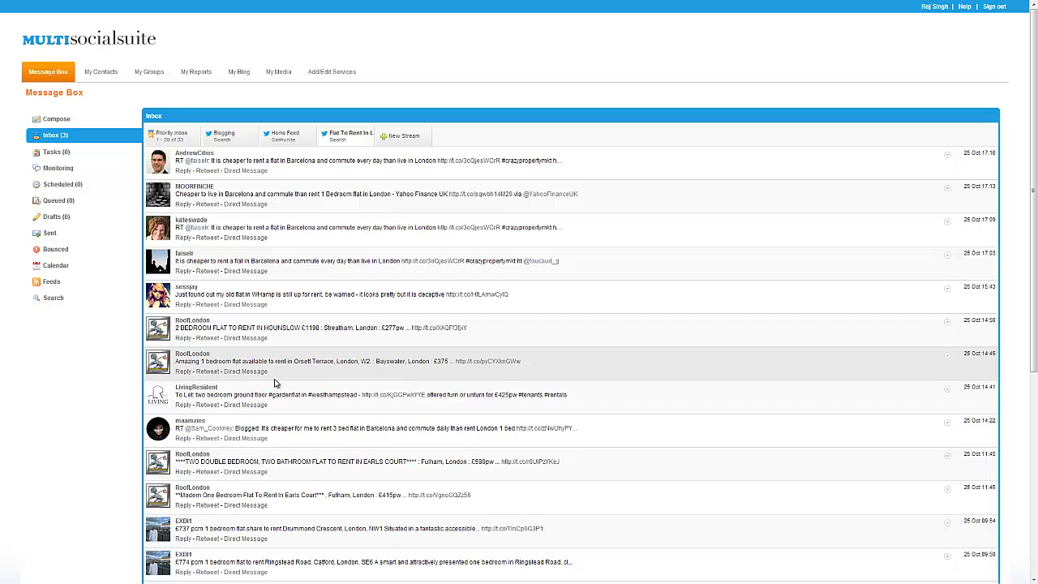
- Draft a Twitter reply to RoofLondon's Orsett Terrace flat tweet saying "im interested please call me." and discard it
left_click(182, 371)
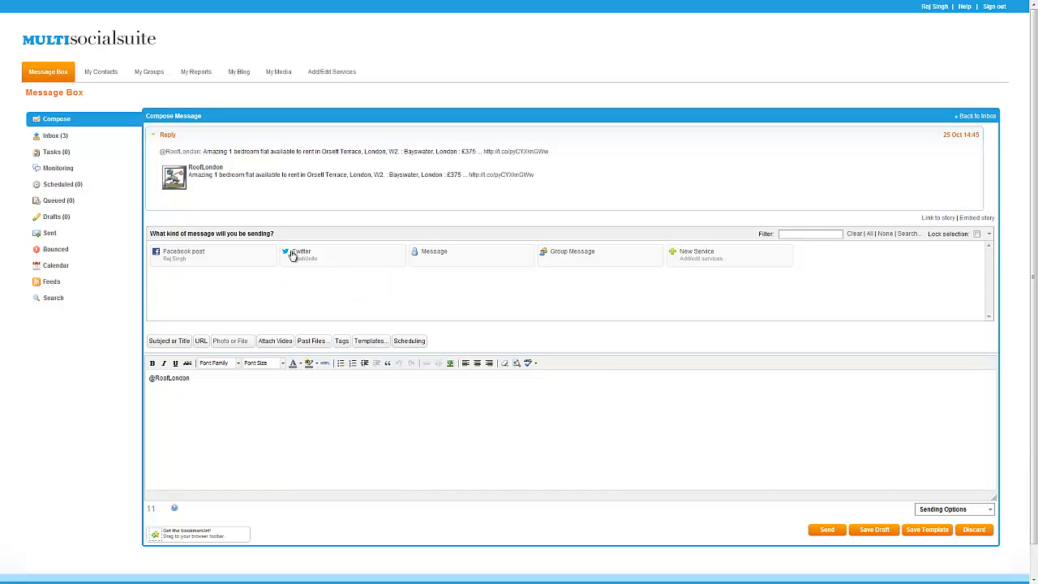
left_click(330, 255)
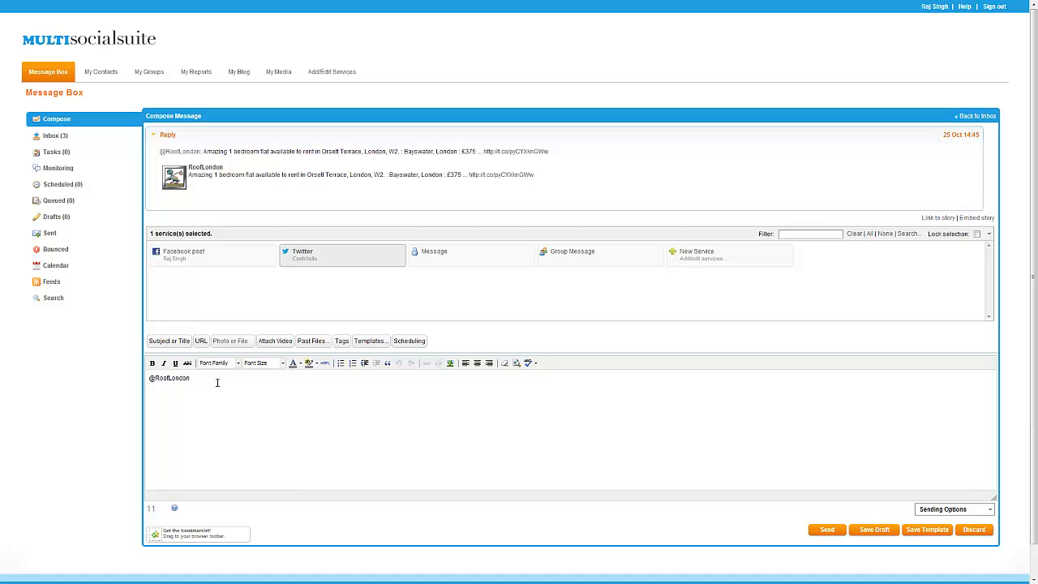
type("im interested please call me. 07")
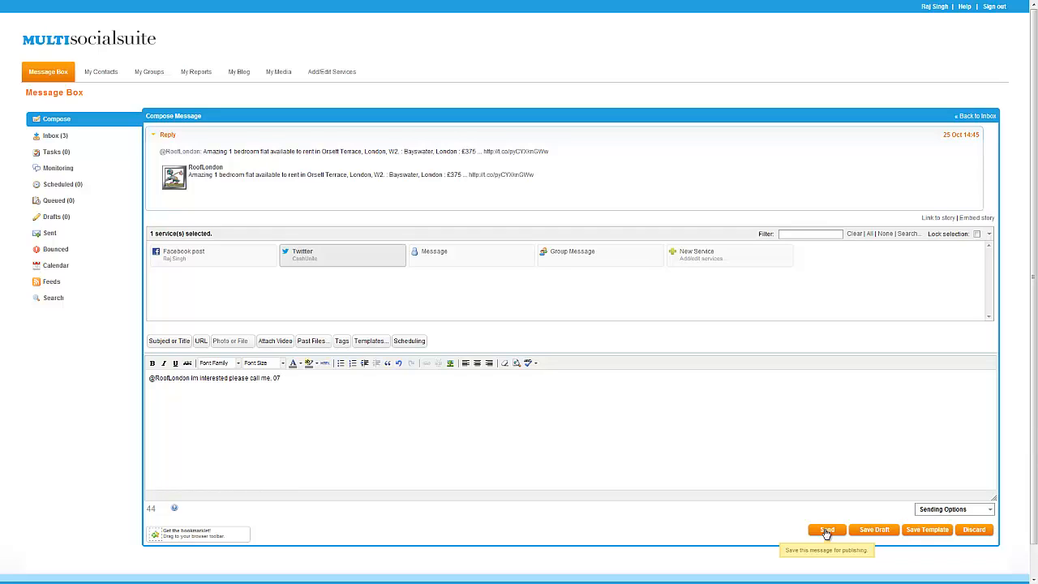
left_click(975, 530)
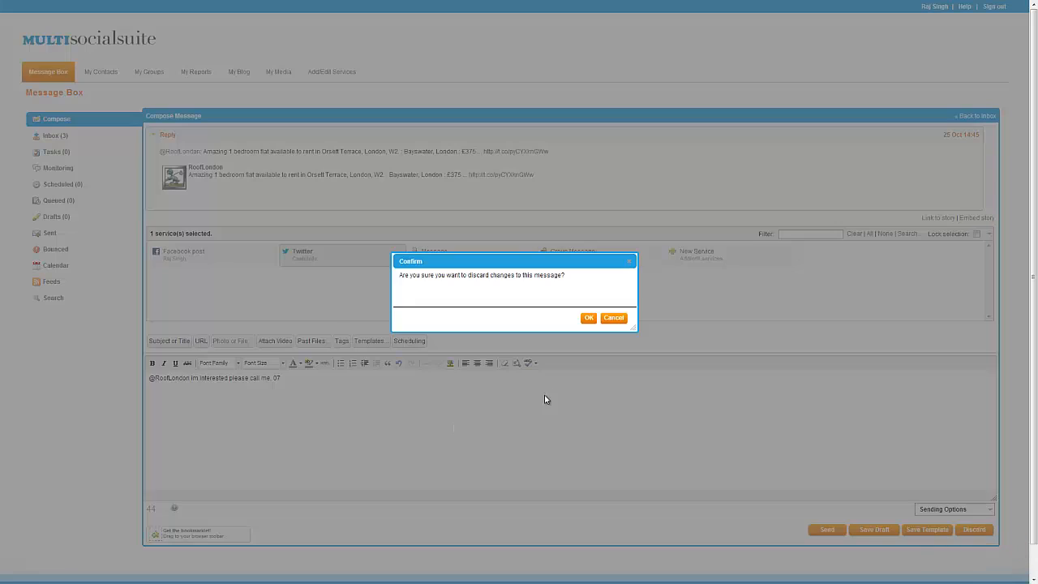
left_click(589, 318)
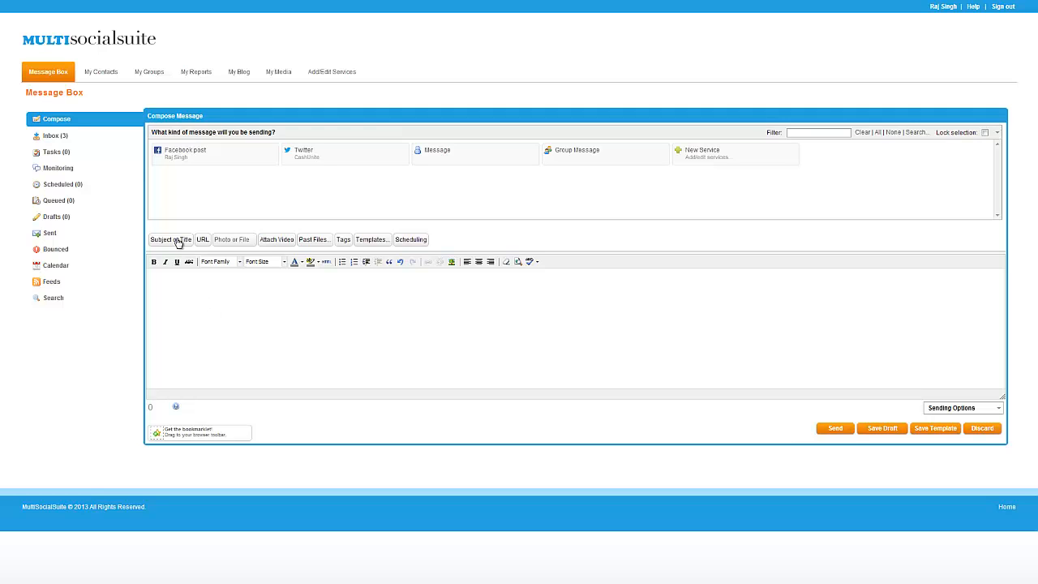
- Send the message "I love fridays! What about you?" to both Facebook post and Twitter, and reload the Message Box
left_click(198, 158)
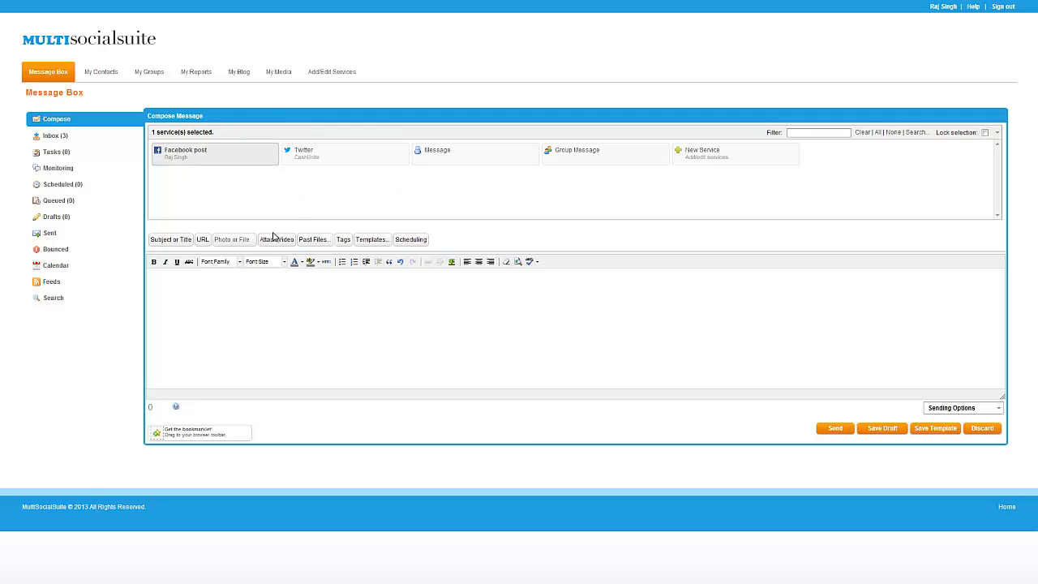
left_click(308, 160)
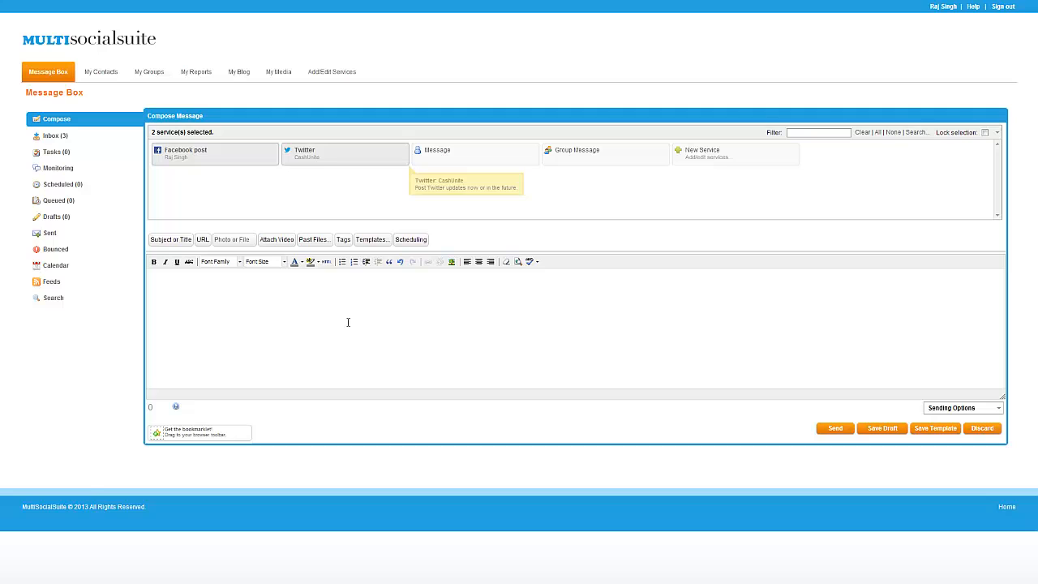
left_click(257, 311)
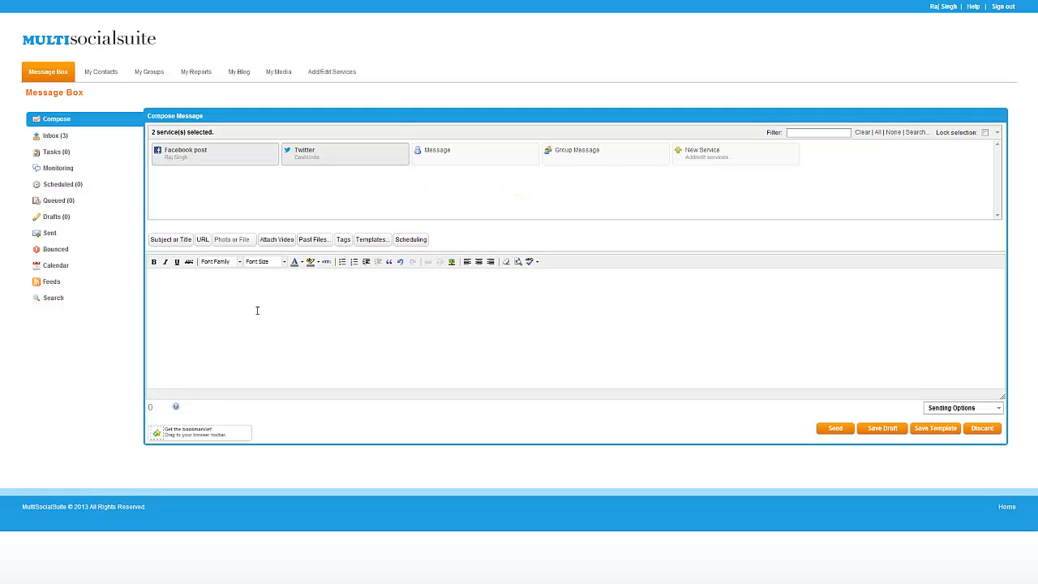
type("I love fridays! What about you?")
left_click(835, 430)
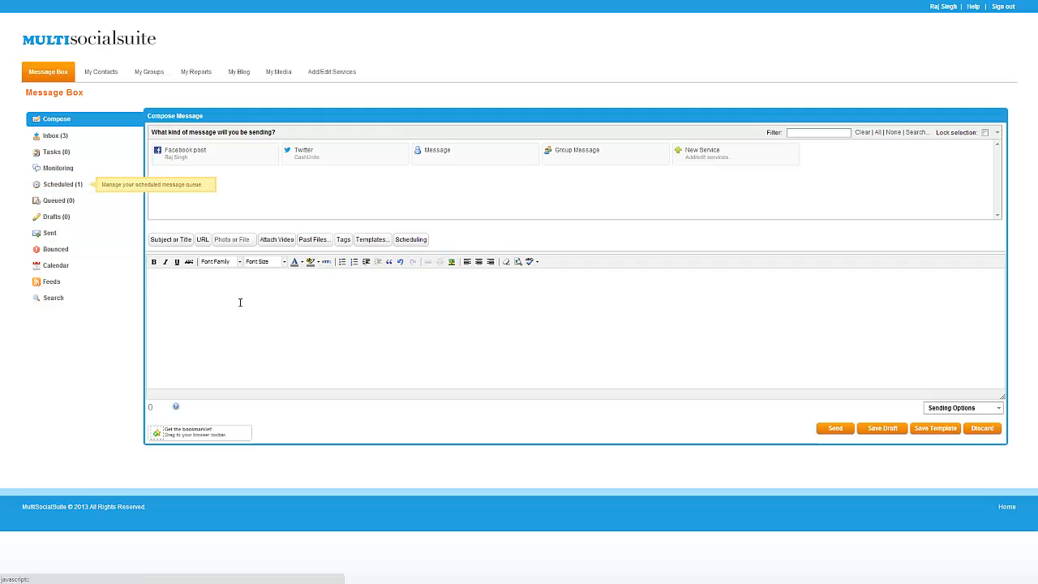
left_click(55, 76)
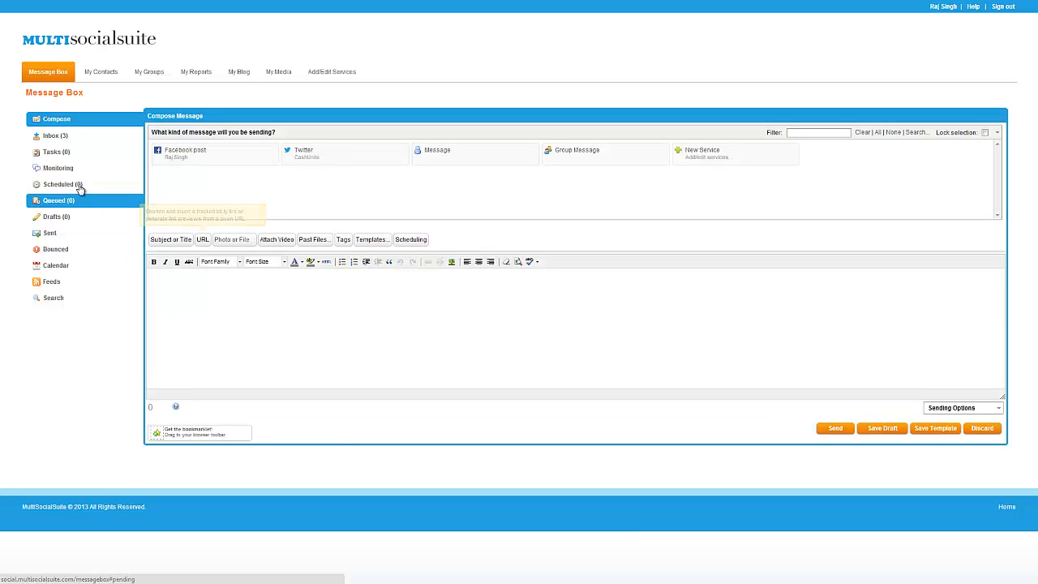
left_click(297, 349)
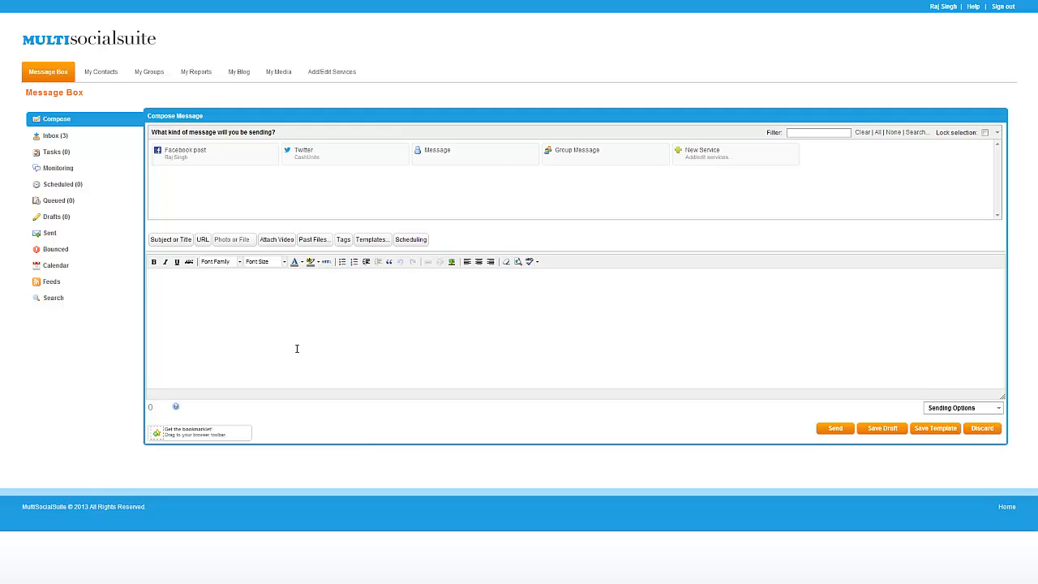
left_click(296, 349)
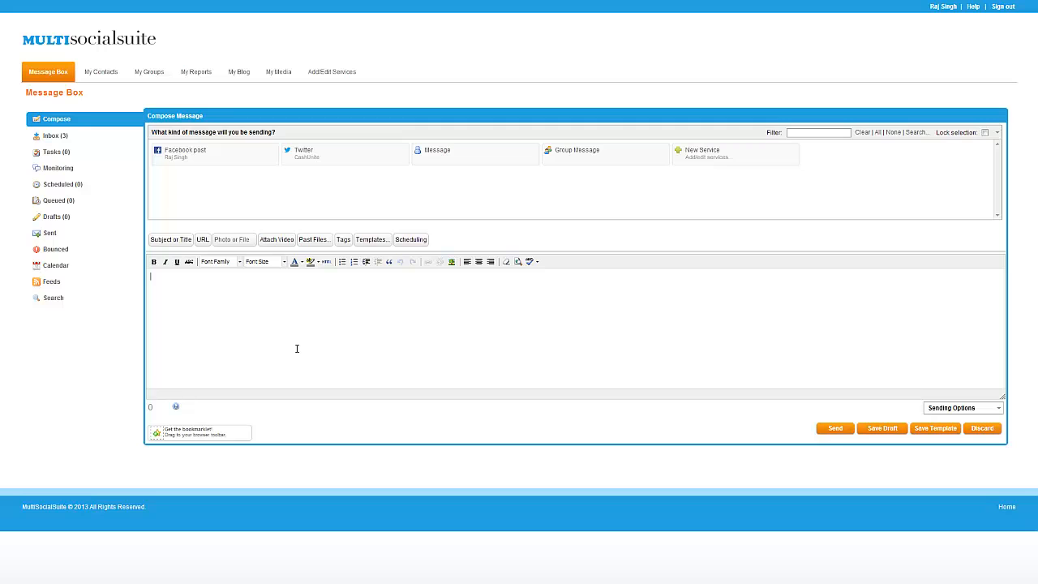